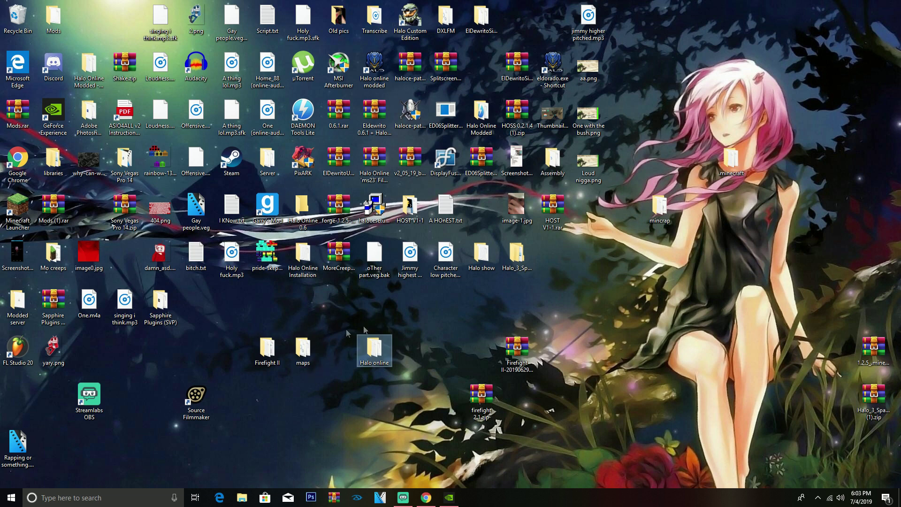
Move the desktop maps folder into the Halo online folder, replacing the files with the same names.
mouse_move(382, 345)
double_click(386, 360)
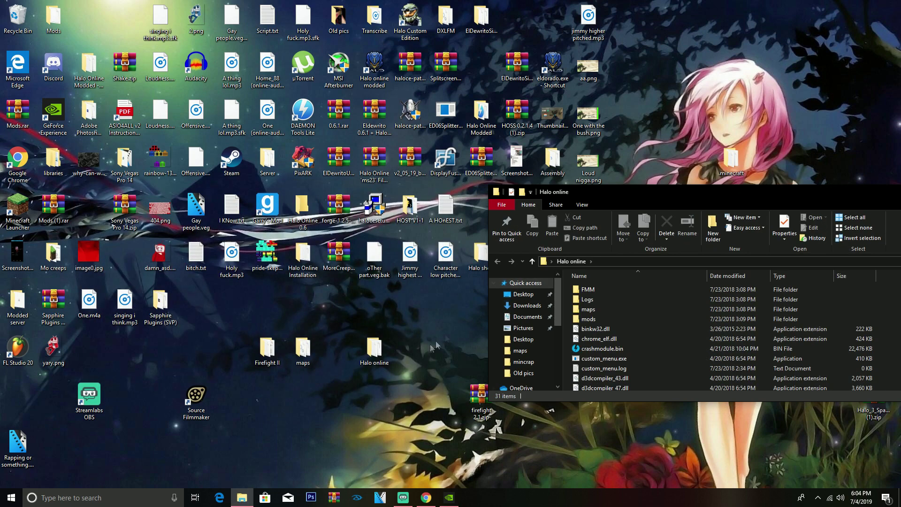
left_click(304, 350)
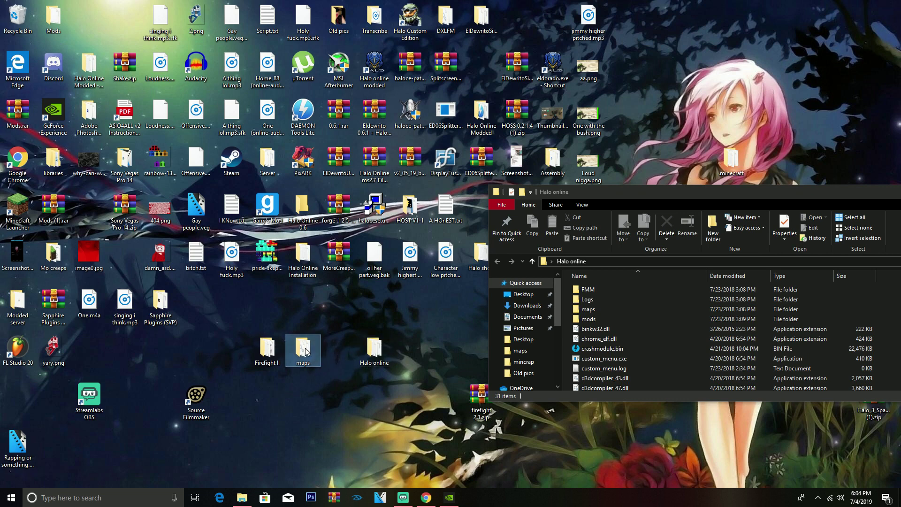
left_click_drag(306, 361, 569, 318)
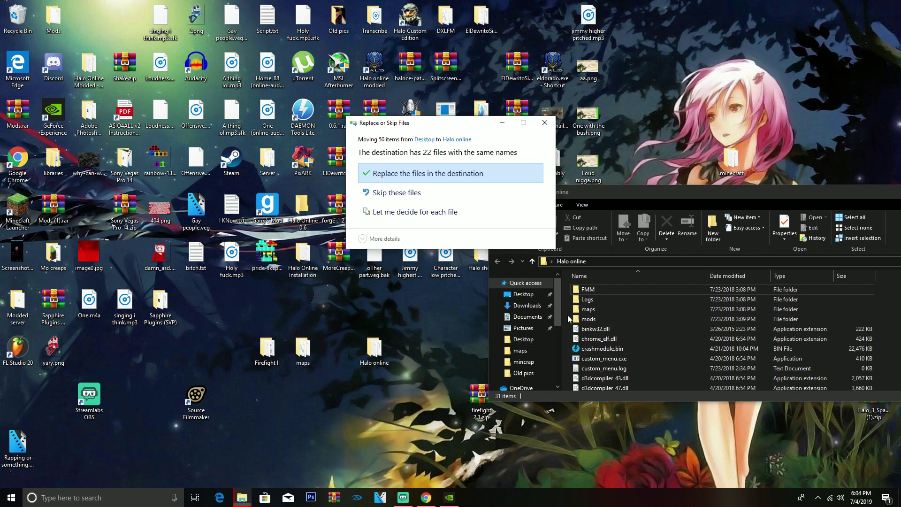
left_click(423, 177)
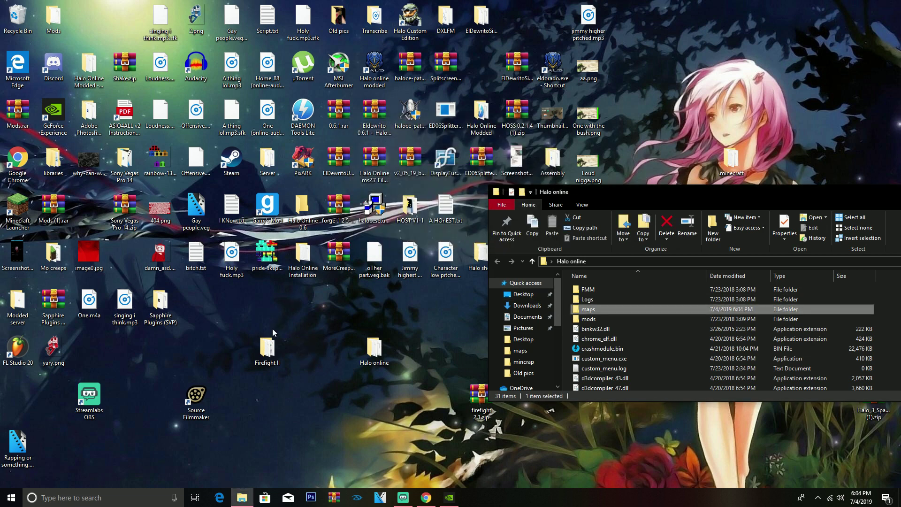
Open the Firefight II folder and view the mod's Google Drive download linked in the modding-downloads channel.
double_click(266, 349)
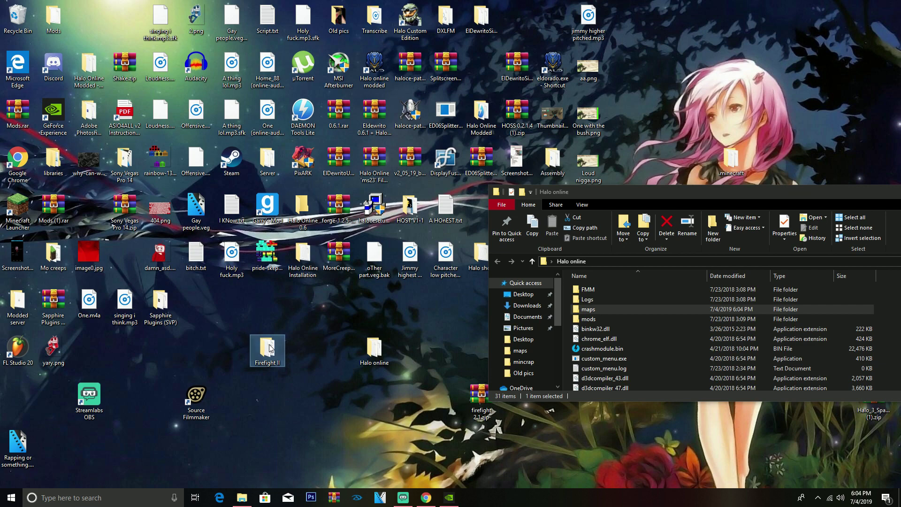
left_click(426, 497)
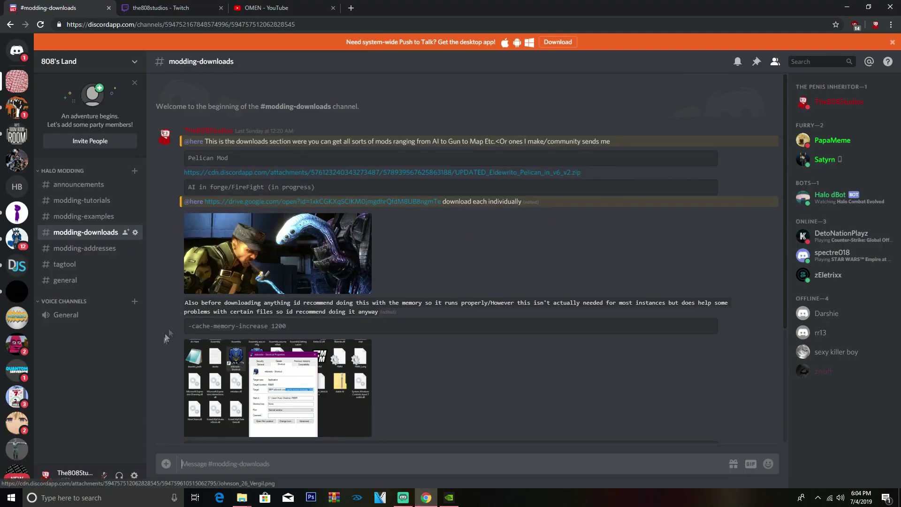
left_click(245, 202)
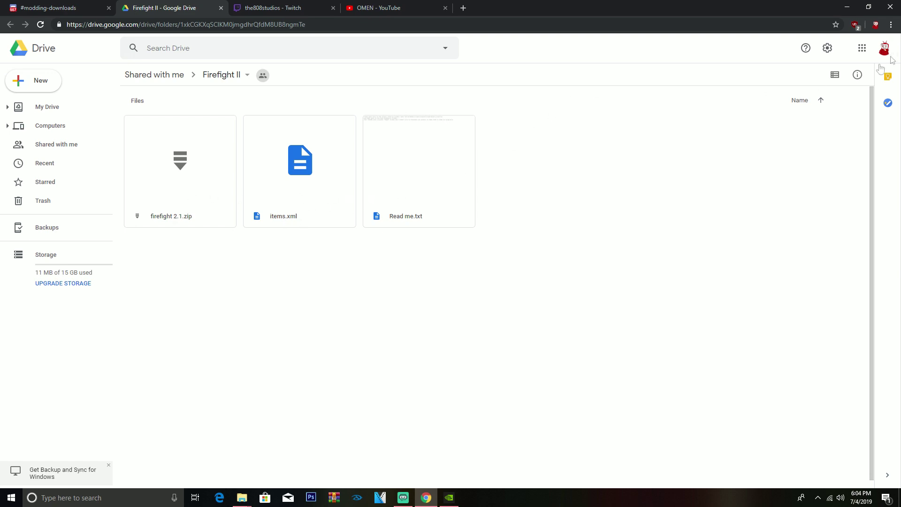
left_click(847, 7)
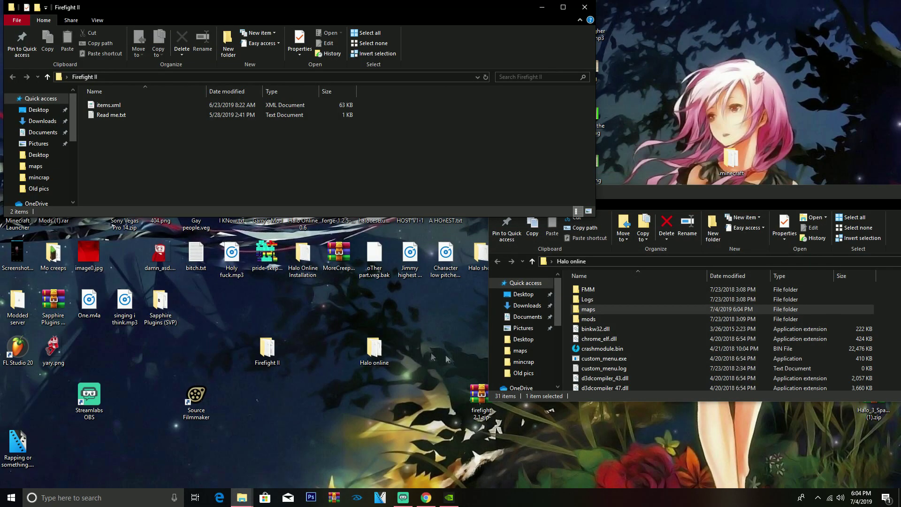
left_click(427, 497)
left_click(430, 499)
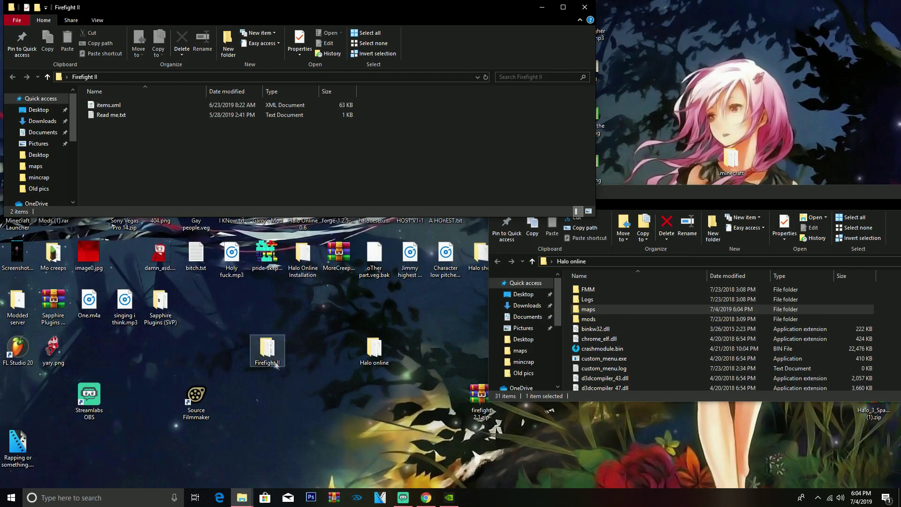
Read the installation instructions in Read me.txt from the Firefight II folder.
left_click(109, 105)
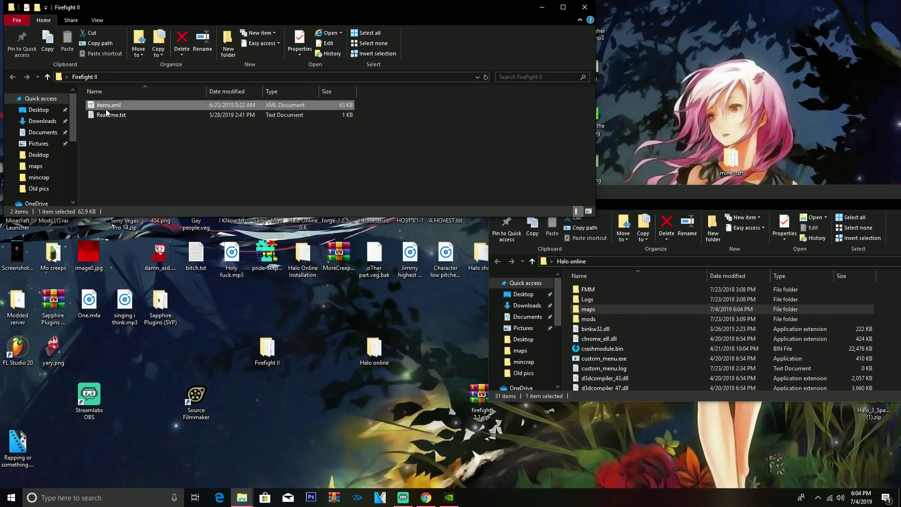
left_click(111, 116)
double_click(111, 117)
left_click_drag(635, 224, 361, 226)
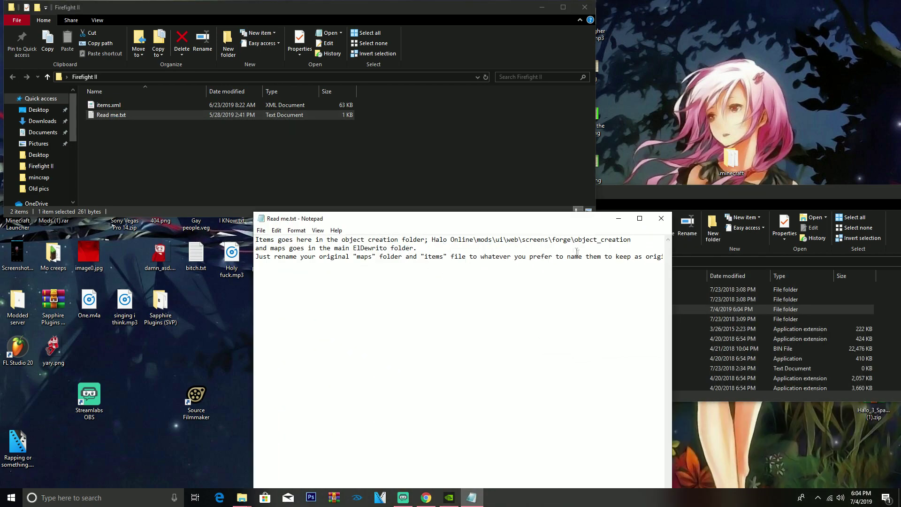
left_click(619, 218)
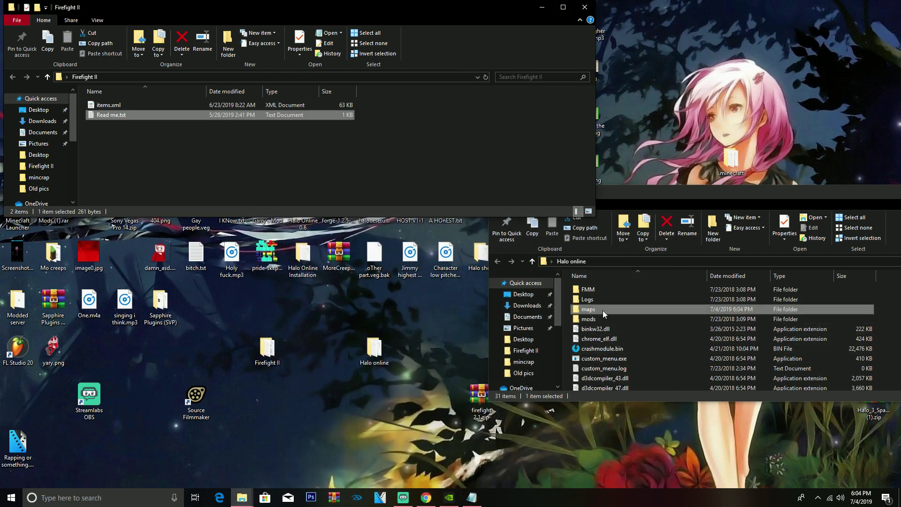
Go to mods\ui\web inside the Halo online folder, checking the path against Read me.txt.
left_click_drag(617, 198, 532, 177)
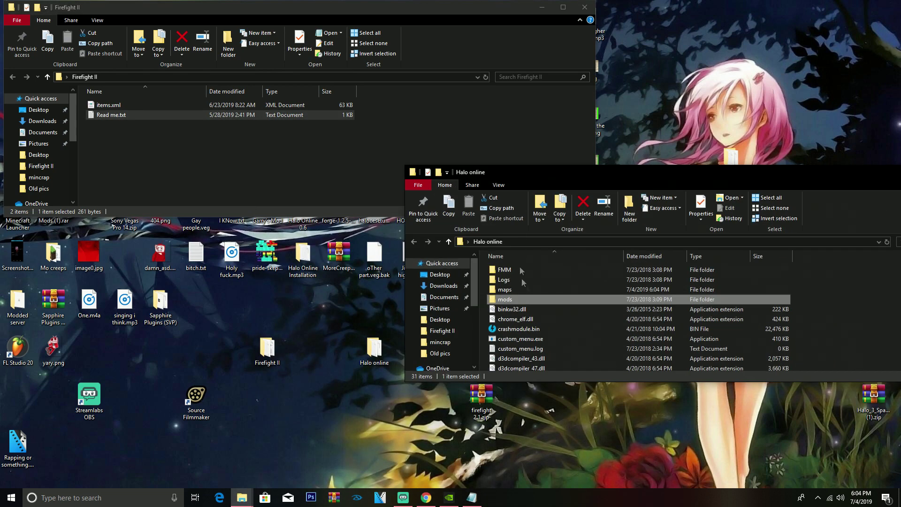
double_click(522, 299)
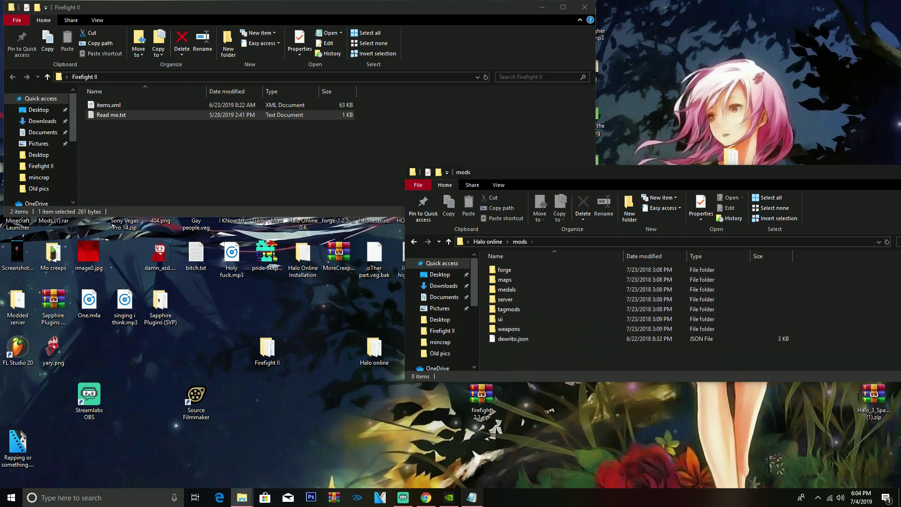
left_click(481, 502)
left_click(481, 504)
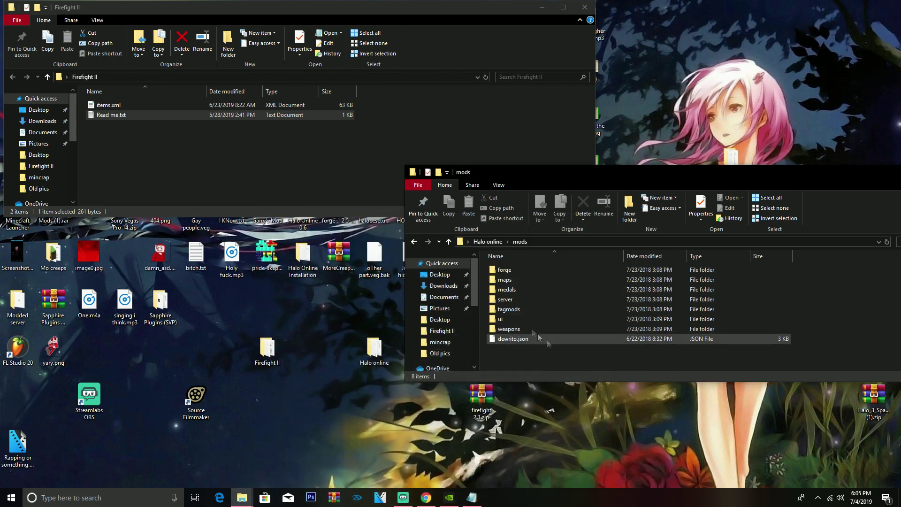
double_click(505, 320)
left_click(479, 504)
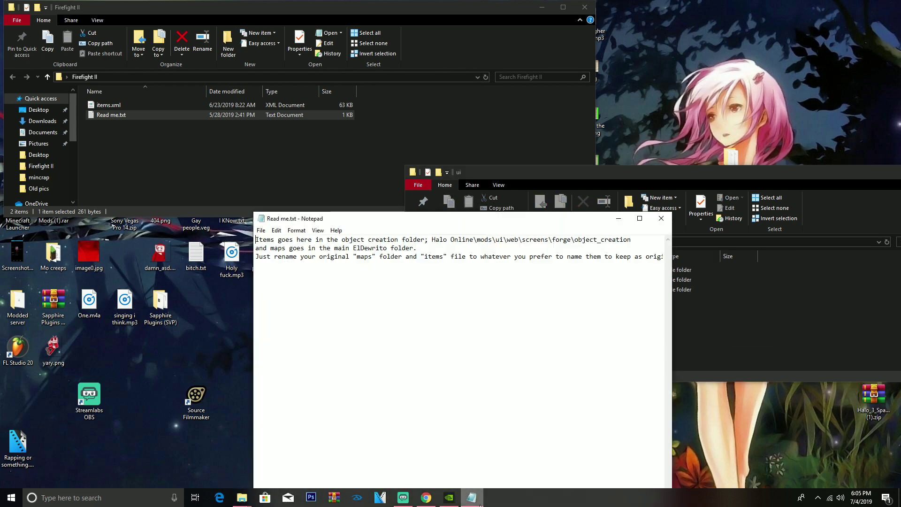
left_click(480, 504)
double_click(501, 290)
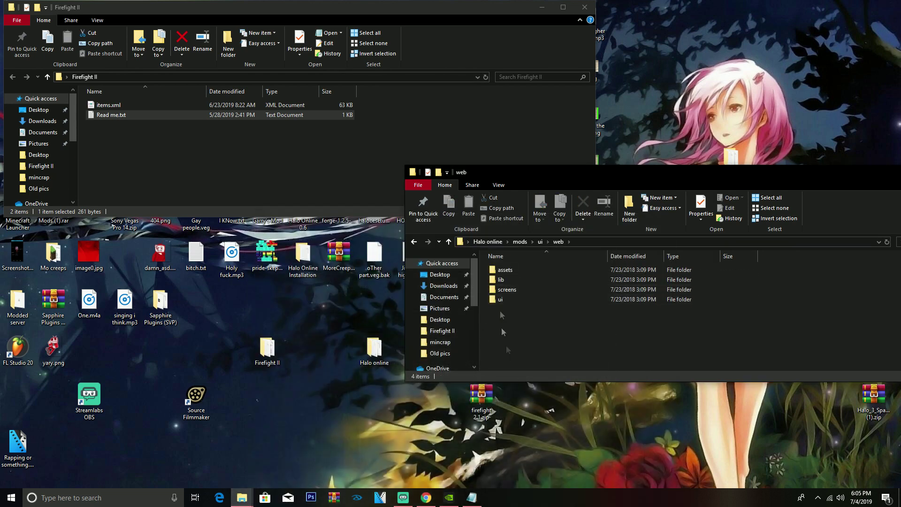
Go on to screens\forge\object_creation, following the path given in Read me.txt.
double_click(515, 292)
left_click(472, 500)
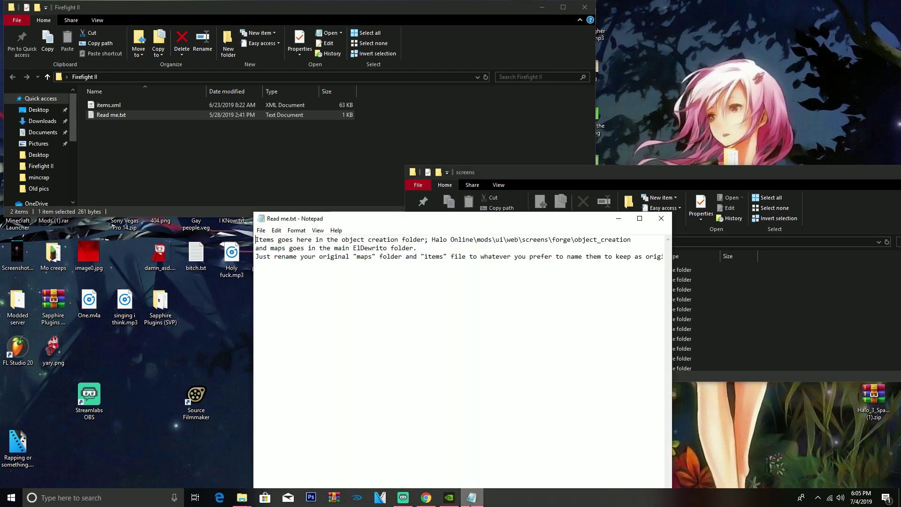
left_click(471, 501)
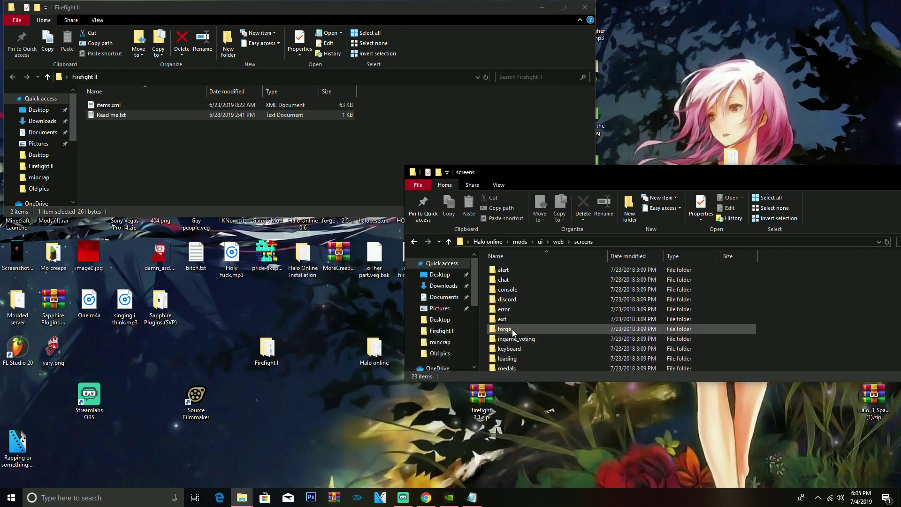
double_click(504, 306)
double_click(510, 270)
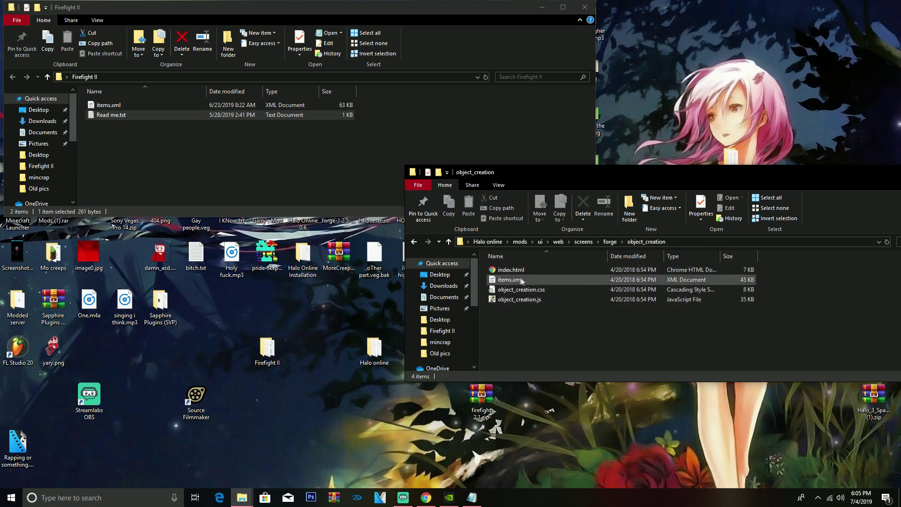
Move items.xml from the Firefight II folder into object_creation, replacing the existing file.
left_click(128, 97)
left_click_drag(128, 118, 578, 353)
left_click(425, 180)
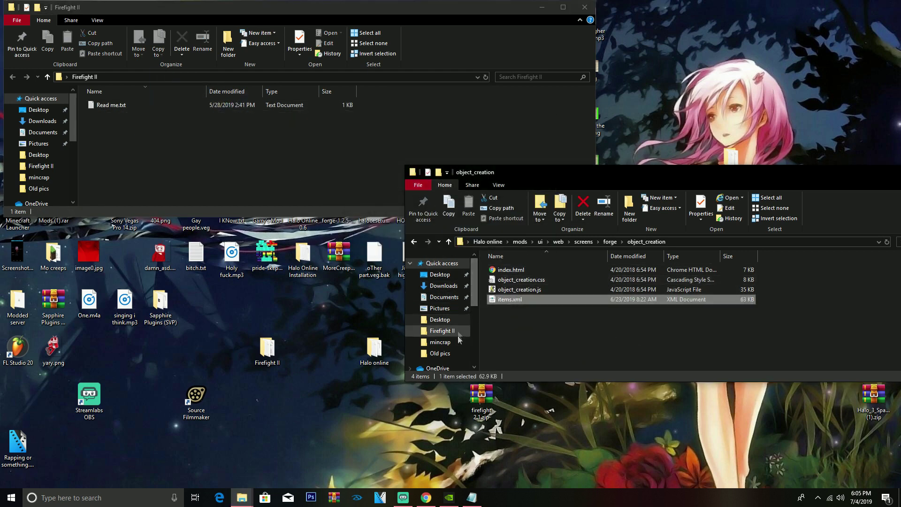
Return to the top level of the Halo online folder and launch eldorado.exe.
left_click(415, 245)
left_click(414, 245)
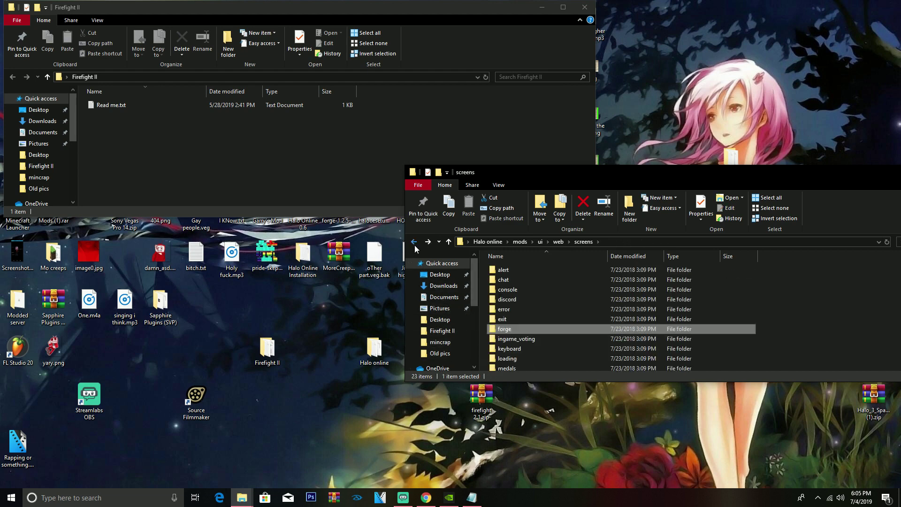
left_click(415, 243)
left_click(415, 242)
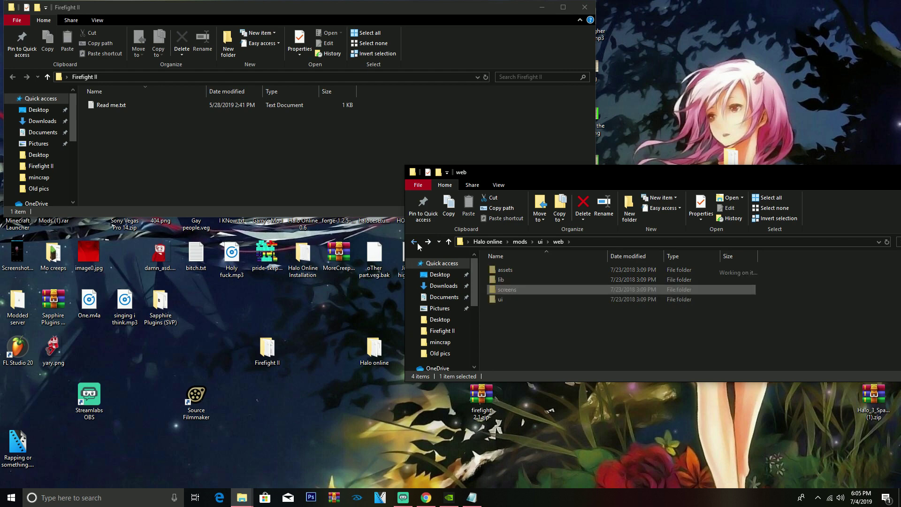
left_click(415, 244)
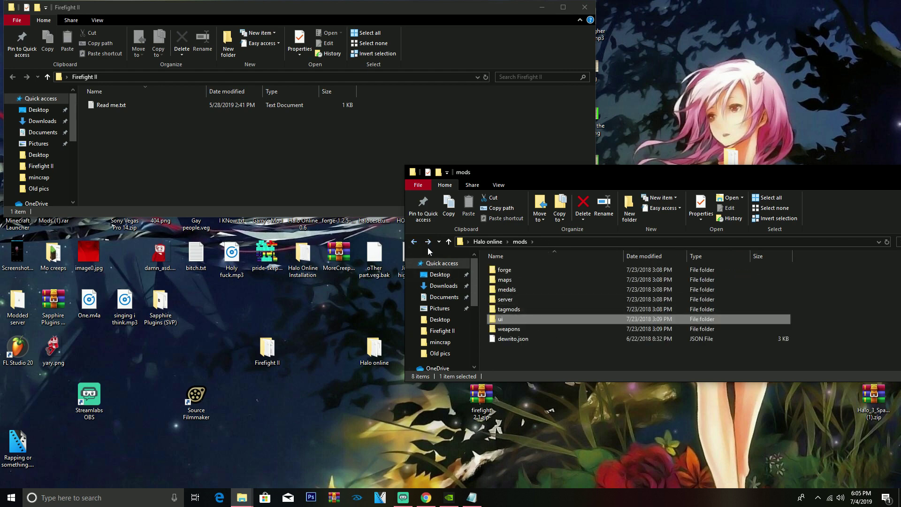
left_click(412, 242)
scroll(583, 348, "down", 3)
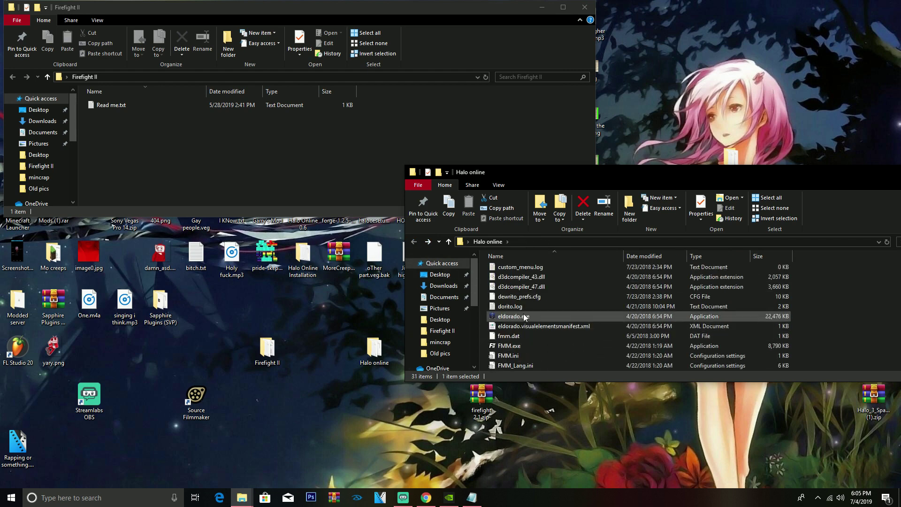
left_click(525, 317)
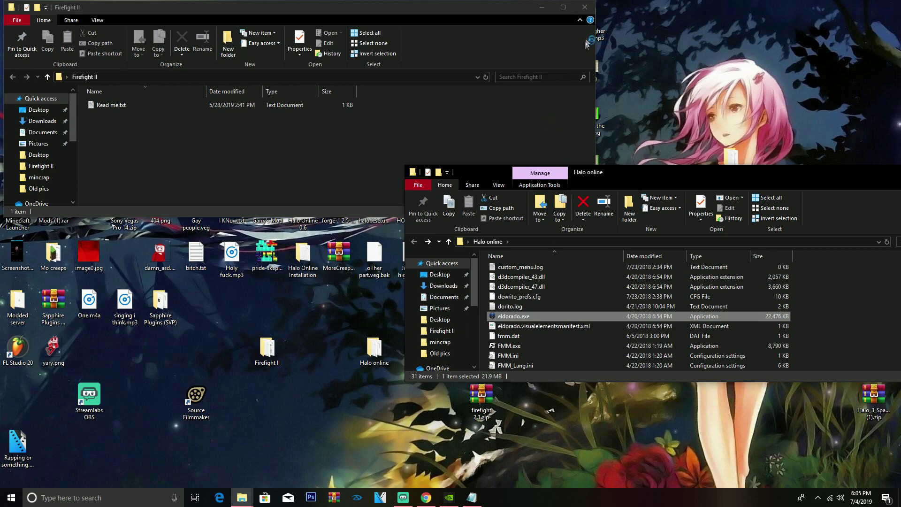
Close the Firefight II window and switch to the running ElDewrito game.
left_click(584, 7)
left_click_drag(657, 173, 377, 101)
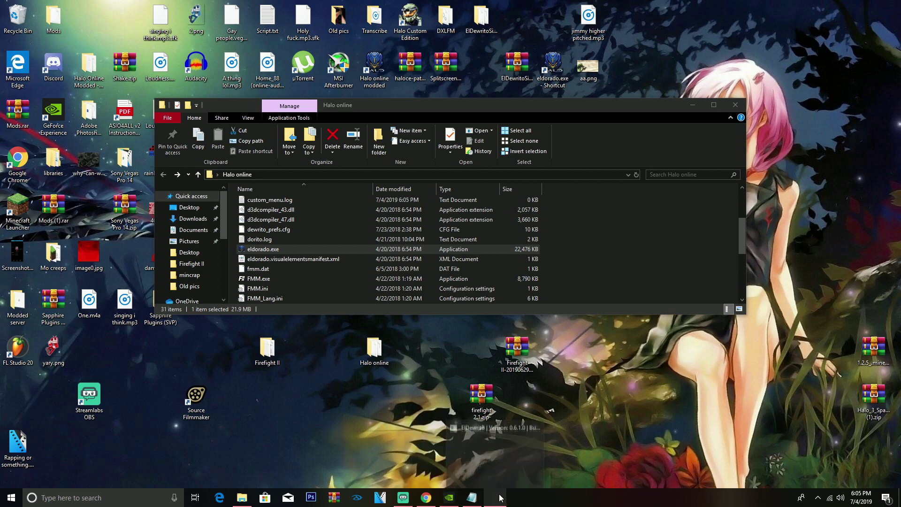
left_click(452, 444)
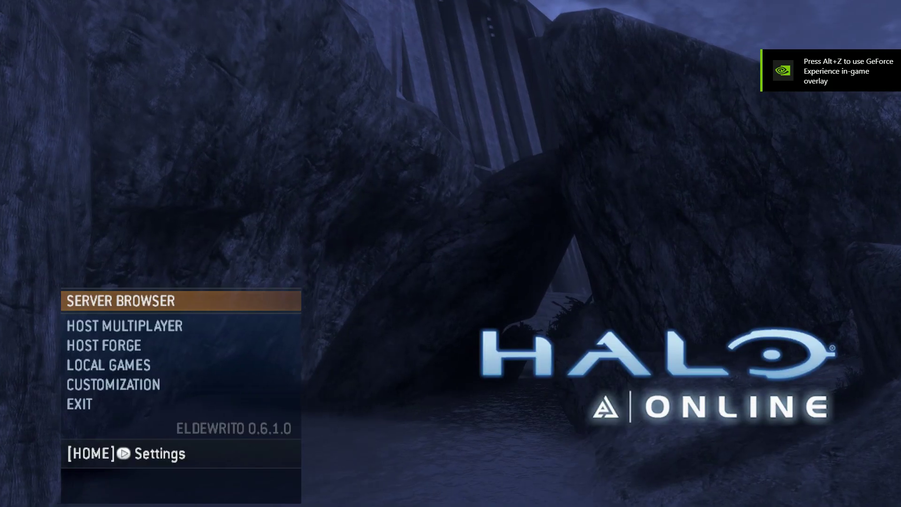
key("Down")
key("Down")
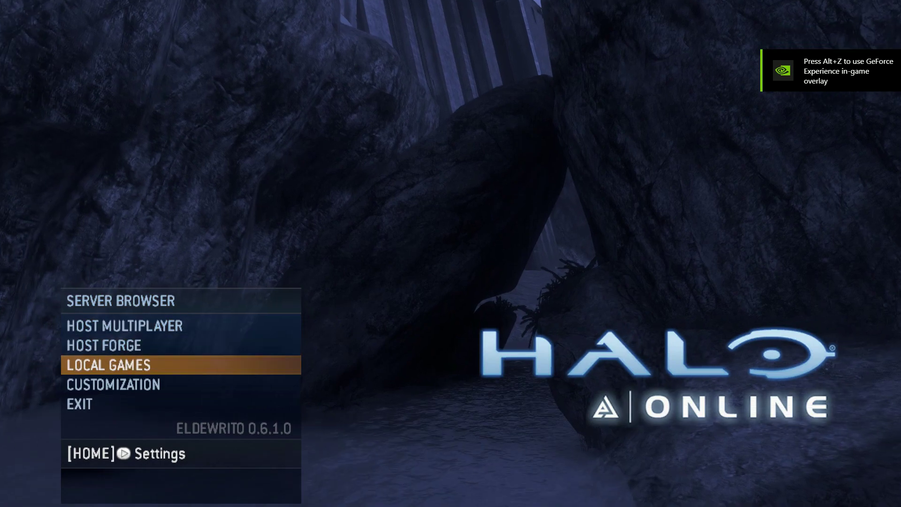
key("Up")
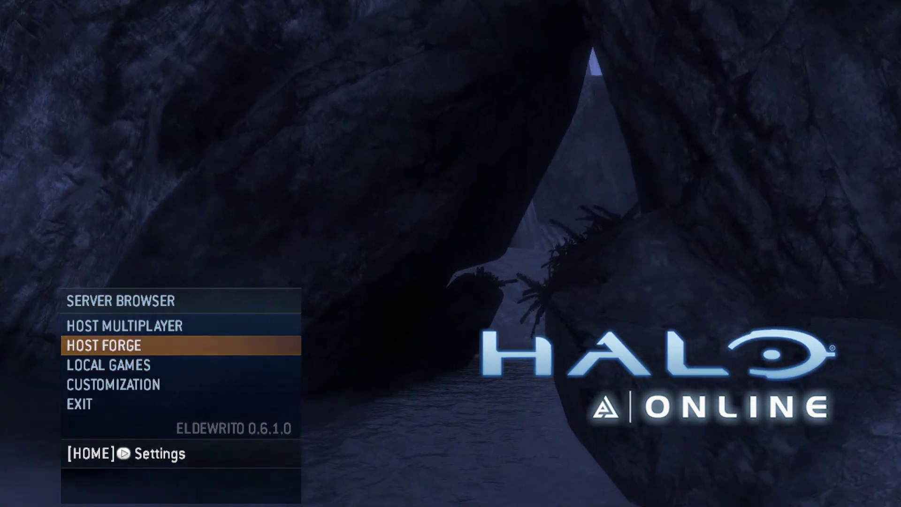
key("Down")
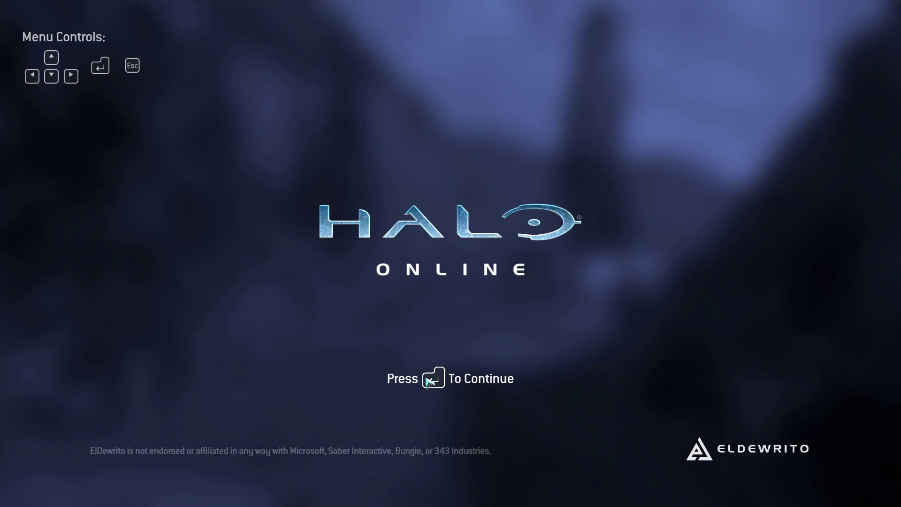
Continue past the Halo Online title screen and host a Forge lobby.
key("Return")
key("Up")
key("Up")
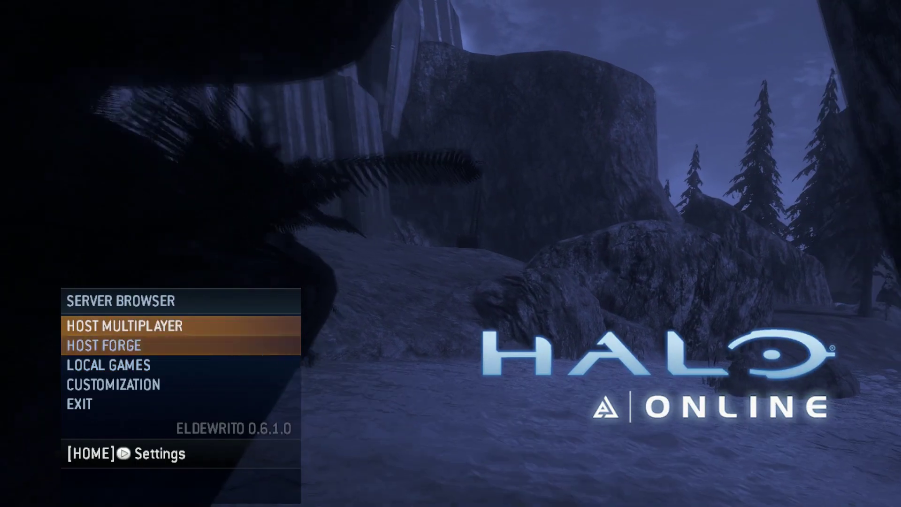
key("Down")
key("Down")
key("Down")
key("Up")
key("Up")
key("Return")
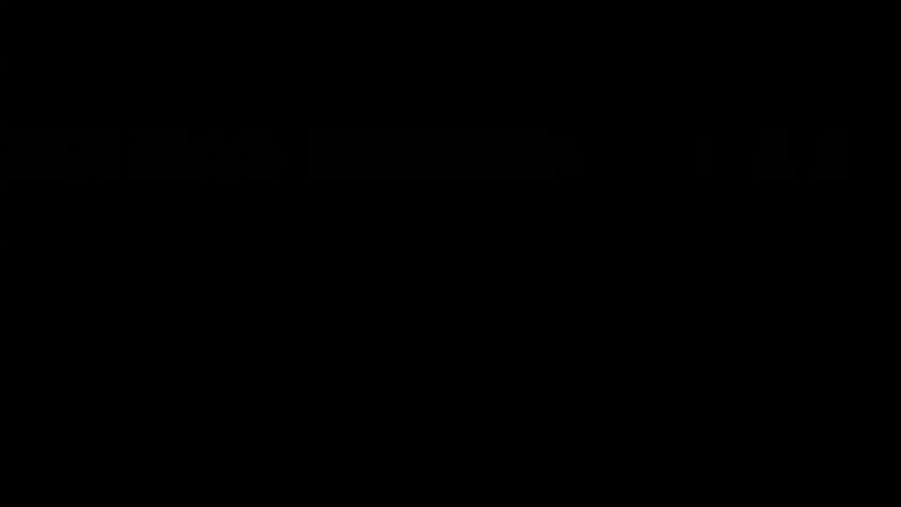
Choose Sandtrap as the Forge lobby's map and start Forge.
key("Return")
key("Down")
key("Down")
key("Down")
key("Down")
key("Down")
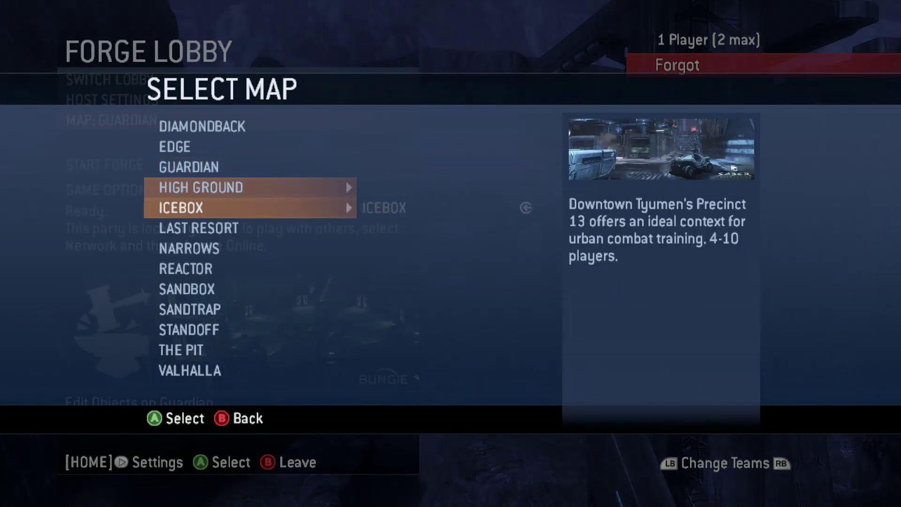
key("Down")
key("Up")
key("Up")
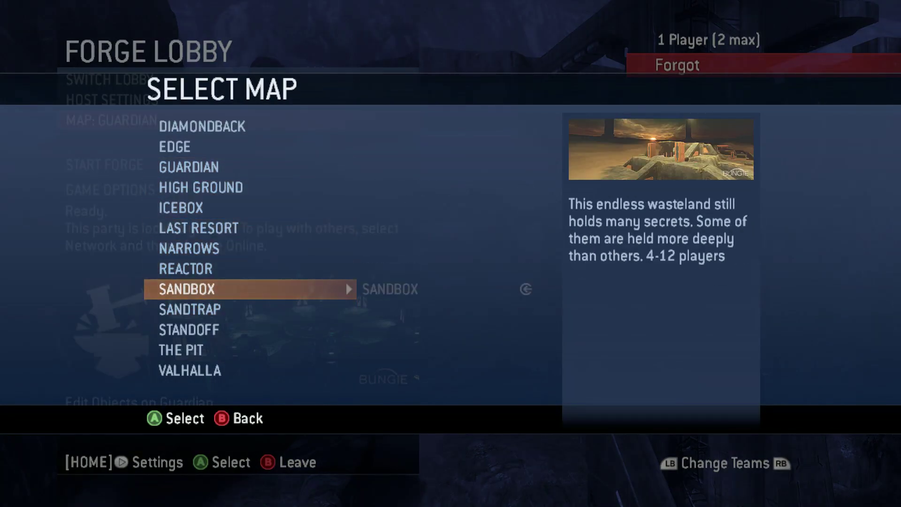
key("Down")
key("Up")
key("Up")
key("Down")
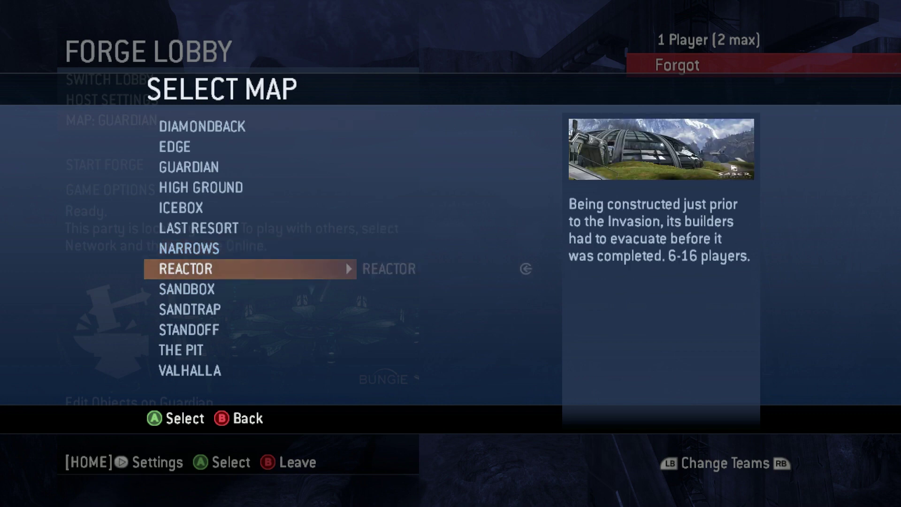
key("Up")
key("Up")
key("Down")
key("Down")
key("Down")
key("Down")
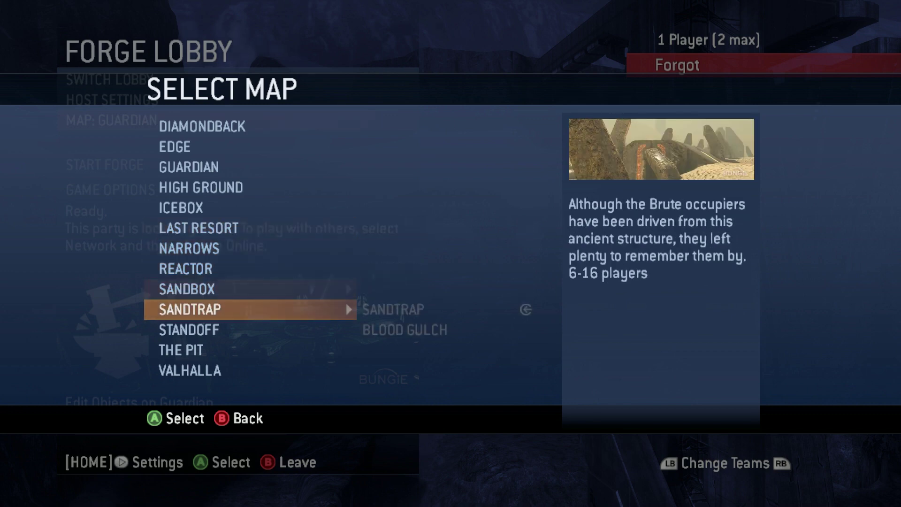
key("Return")
key("Return")
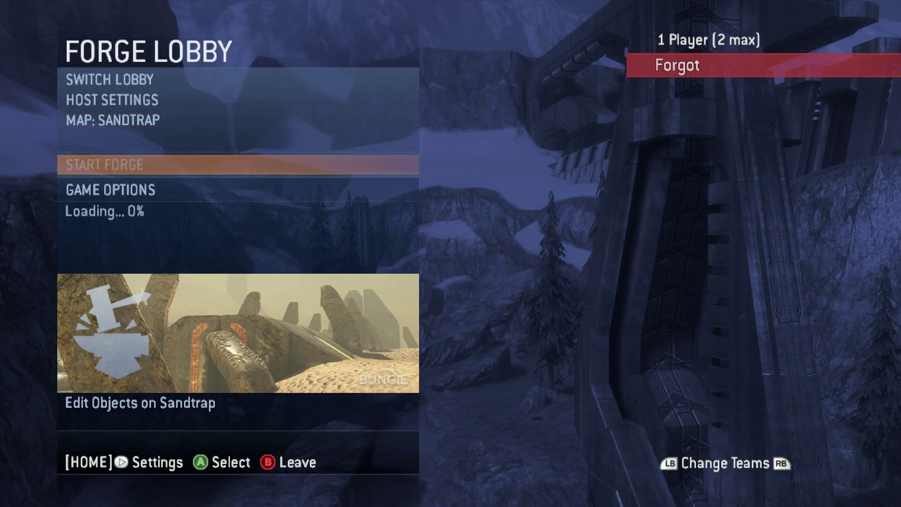
key("Return")
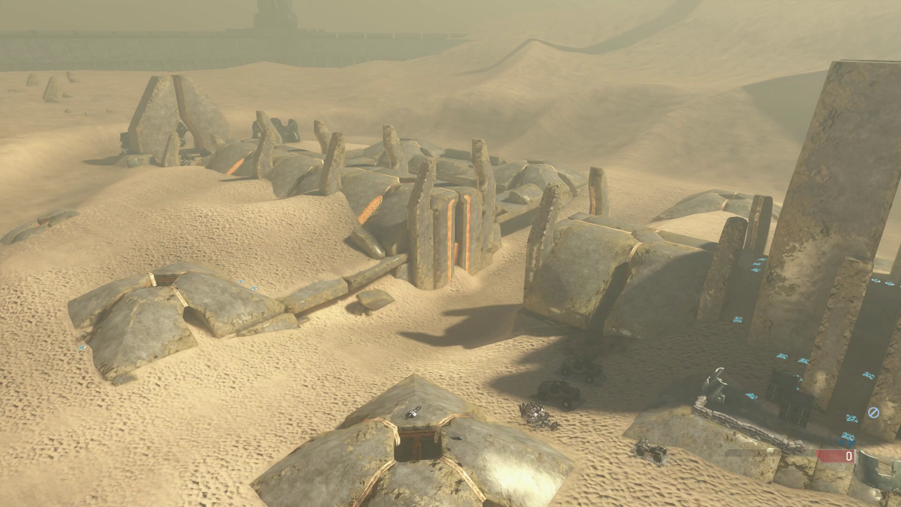
Open the Forge object browser and place an AI from the Characters category on top of the central stone structure.
key("Up")
key("w")
key("w")
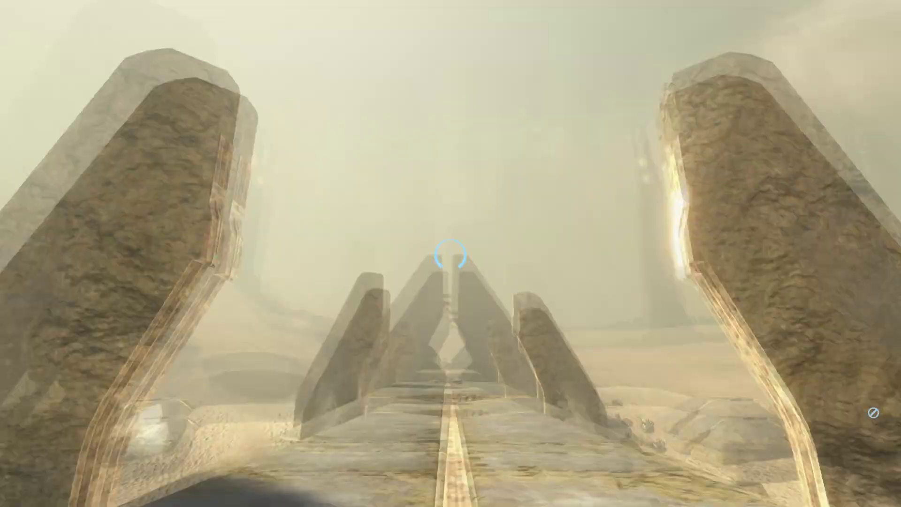
key("x")
key("Down")
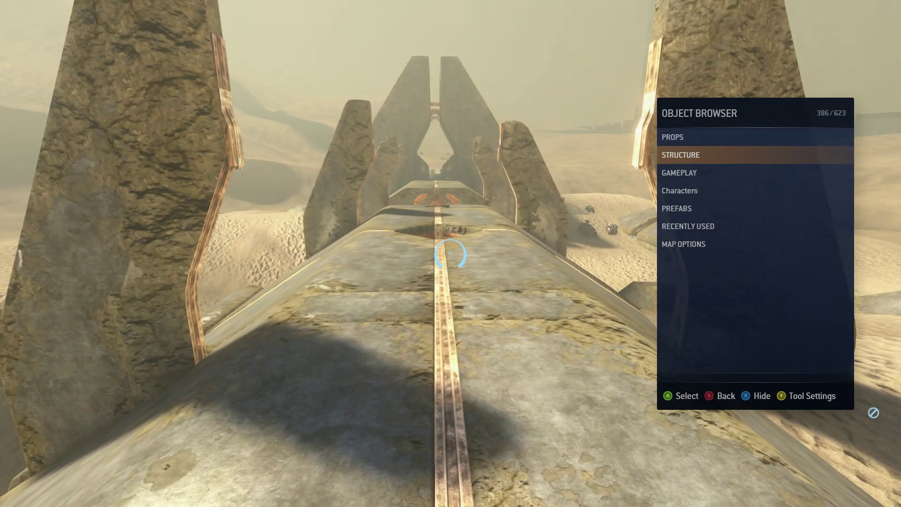
key("Down")
key("Down")
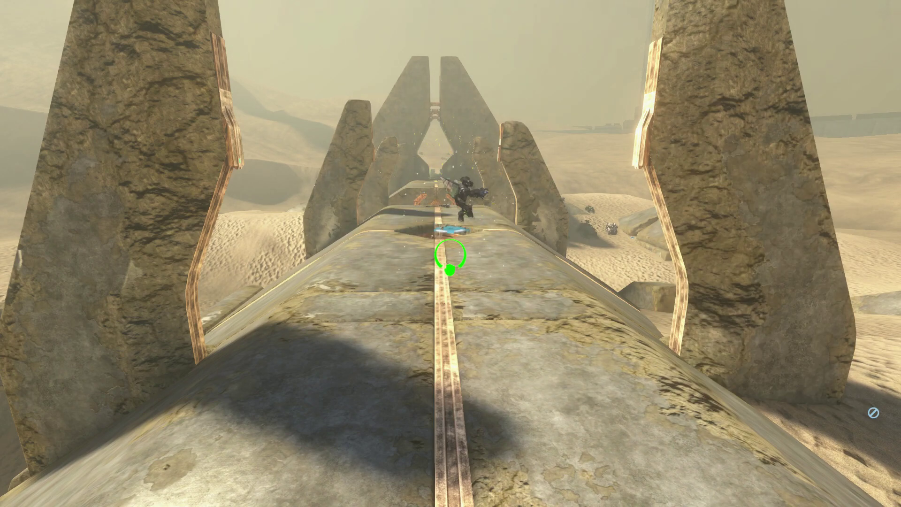
Switch between player and editing mode and move around the spawned character to examine how it behaves.
key("w")
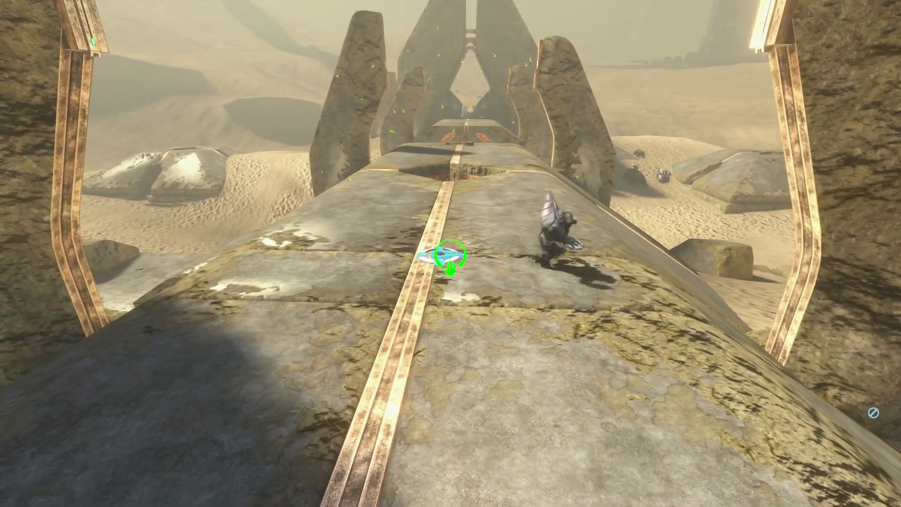
key("w")
key("Up")
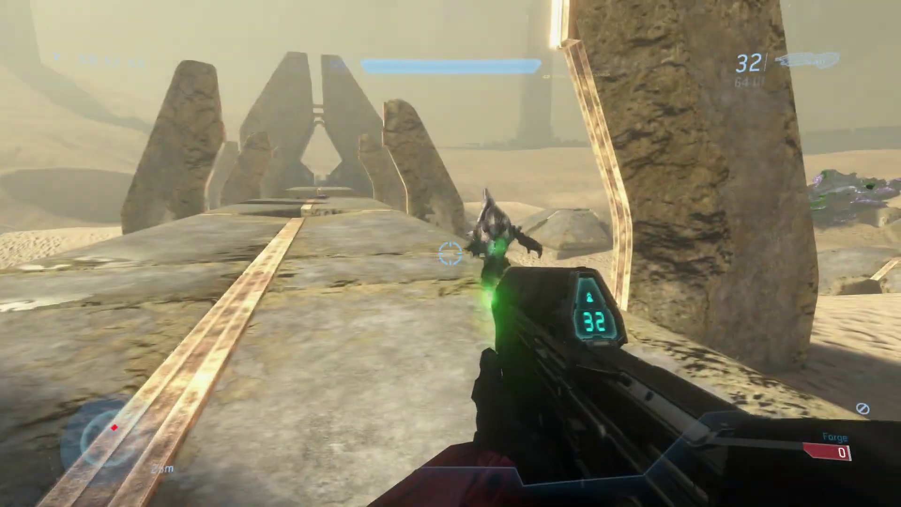
key("4")
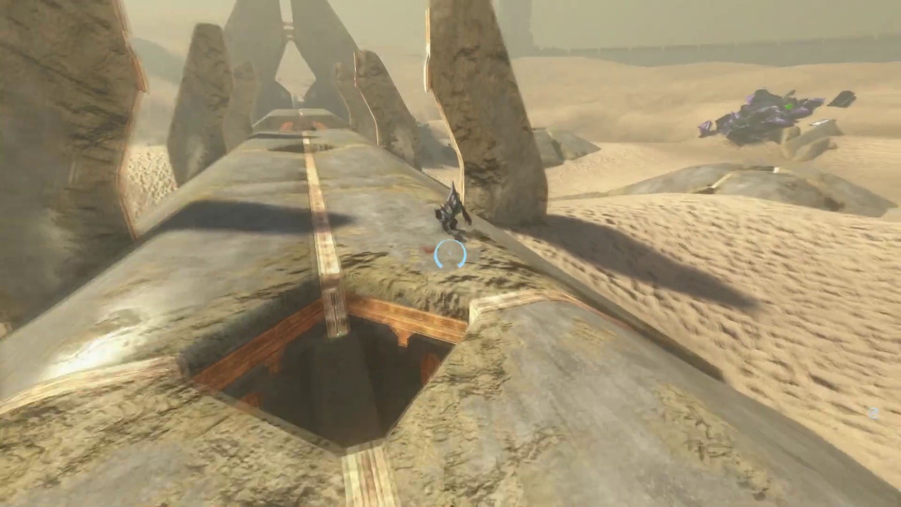
key("s")
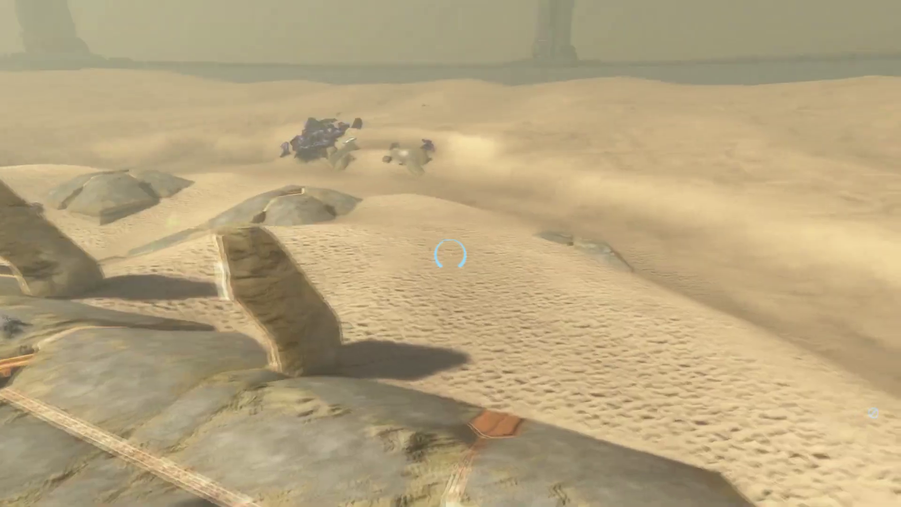
key("w")
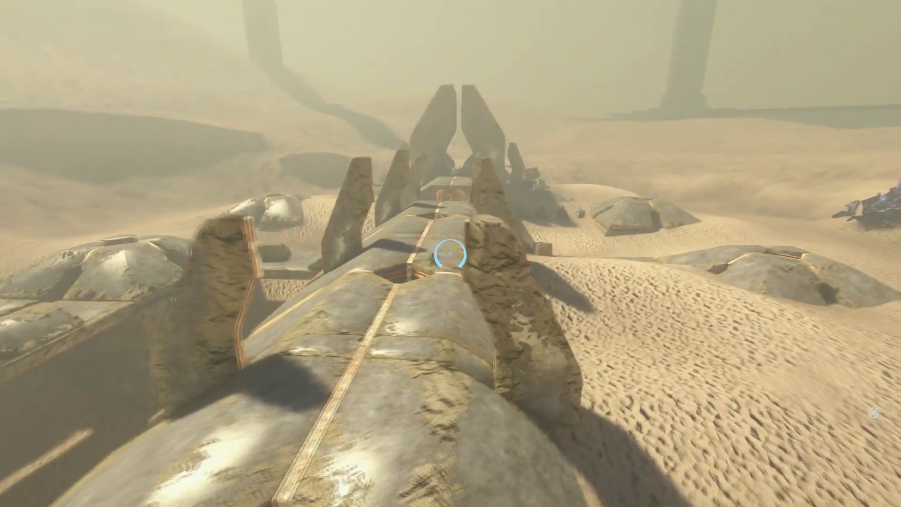
key("s")
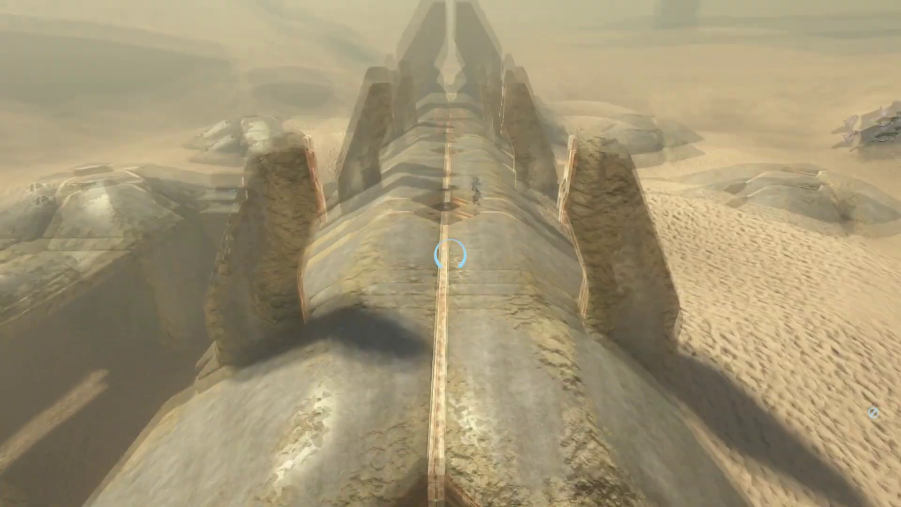
key("w")
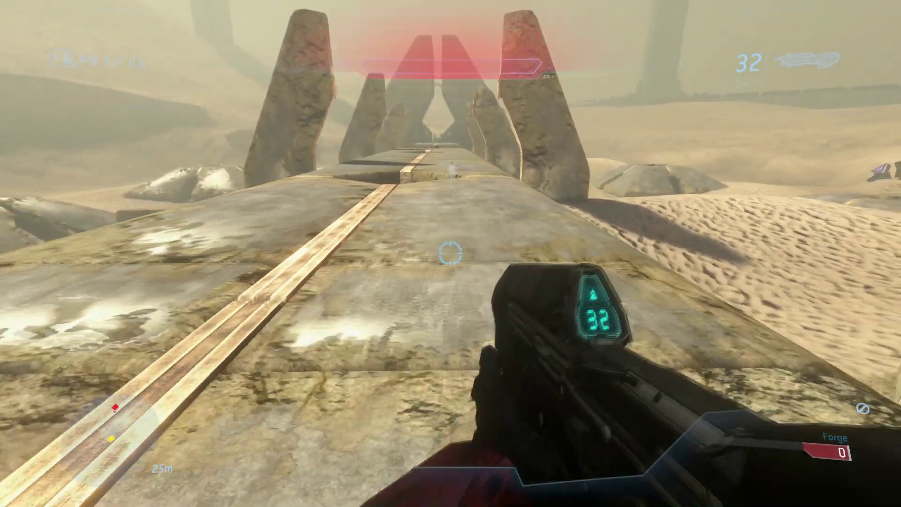
End the running Forge game on Sandtrap.
key("Escape")
key("Down")
key("Down")
key("Down")
key("Down")
key("Return")
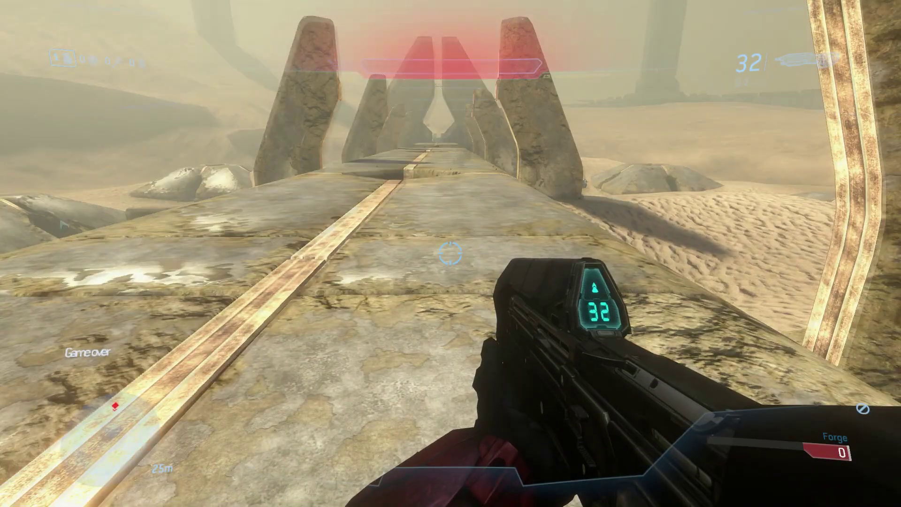
Close the ElDewrito game and the Read me.txt window.
key("alt+Tab")
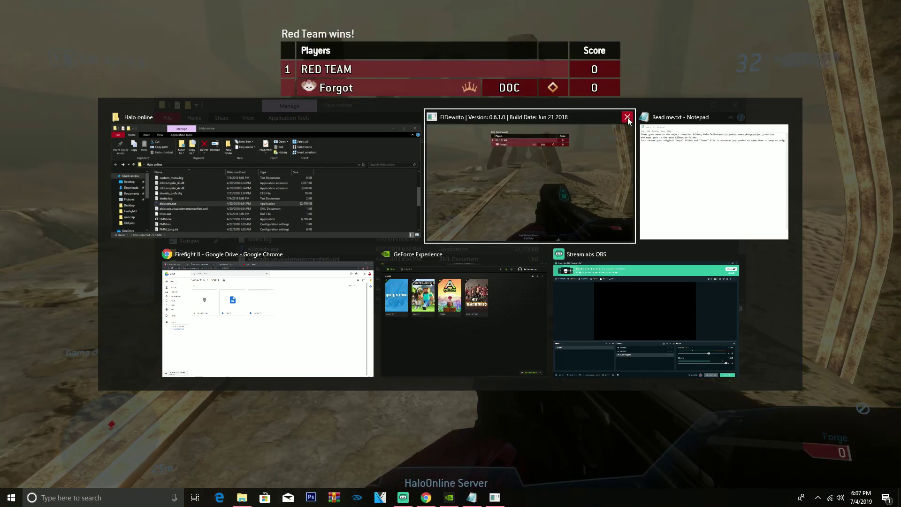
left_click(627, 118)
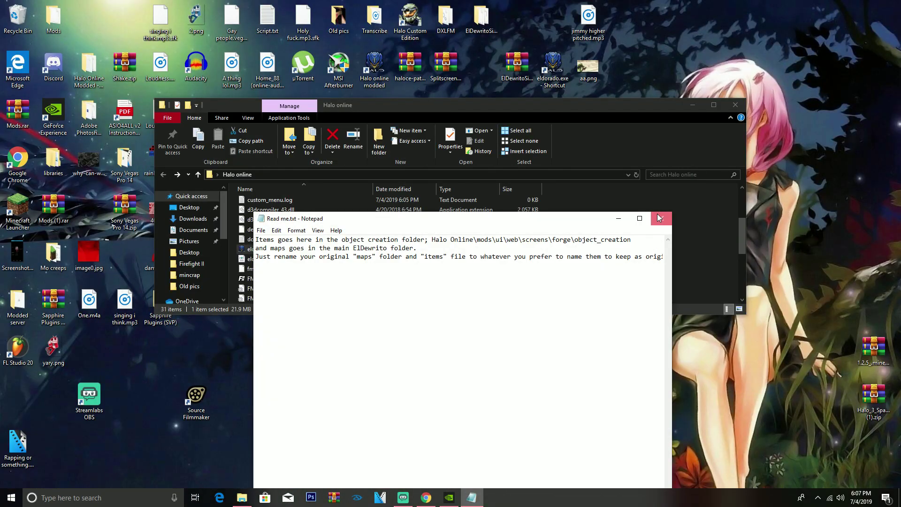
left_click(659, 218)
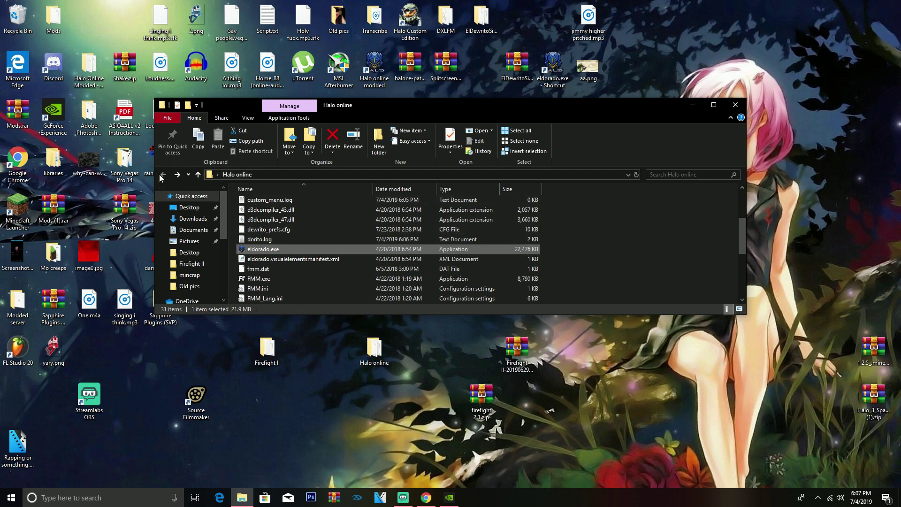
Open the maps folder inside Halo online and select TagTool.exe.
scroll(352, 263, "up", 3)
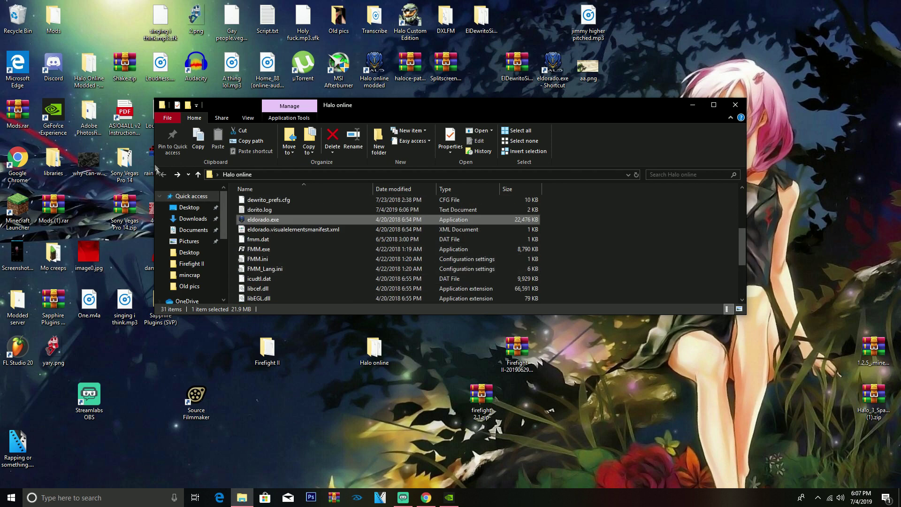
double_click(273, 223)
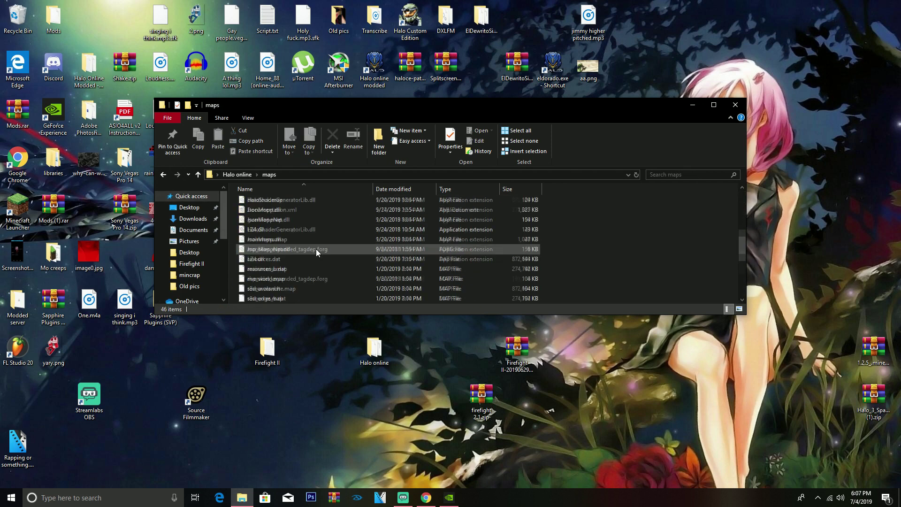
scroll(301, 255, "up", 12)
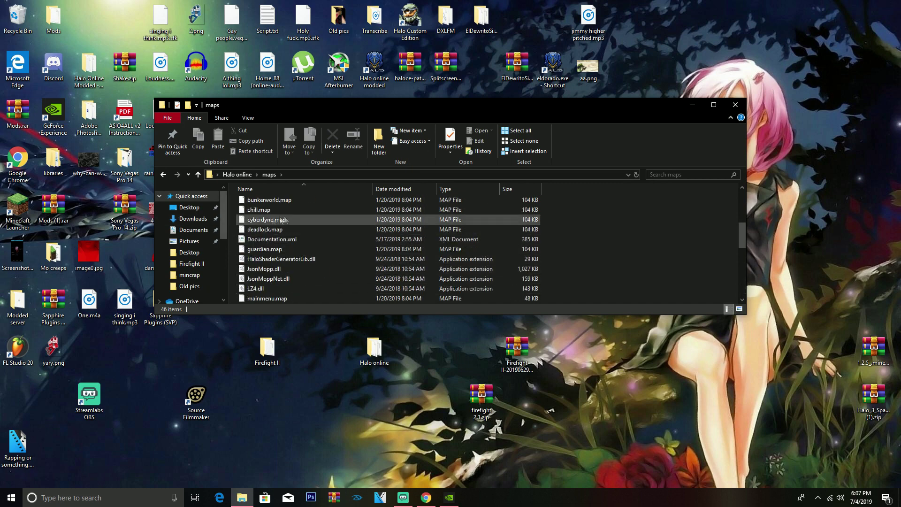
scroll(307, 219, "down", 6)
scroll(346, 275, "up", 6)
scroll(335, 272, "down", 12)
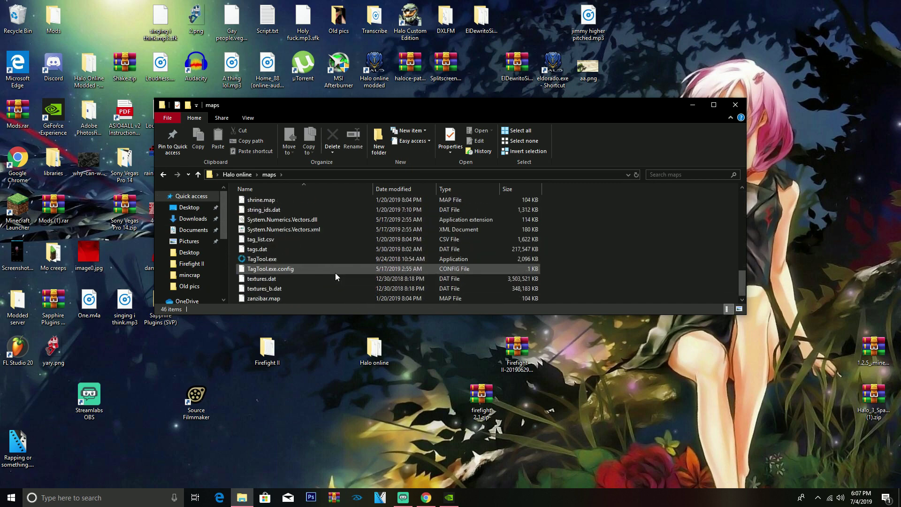
left_click(269, 261)
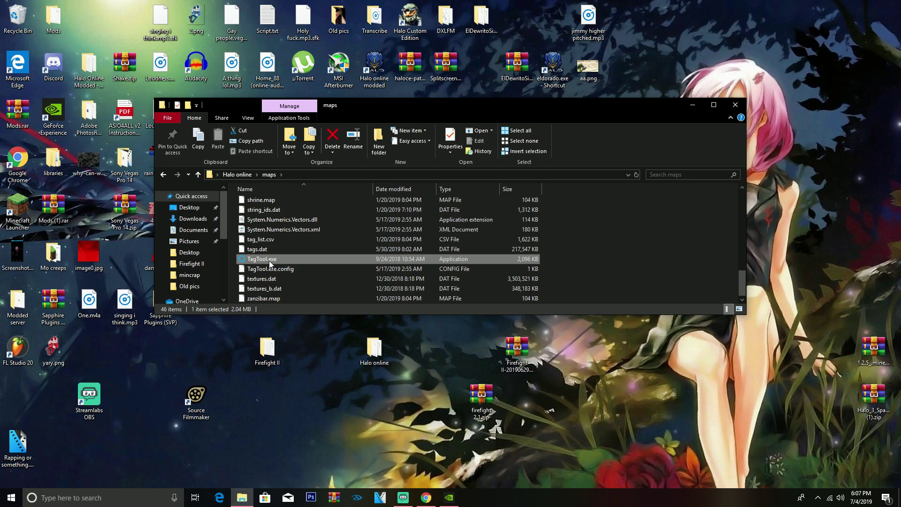
Switch to Chrome and open the tagtool channel of the 808's Land Discord server.
left_click(430, 465)
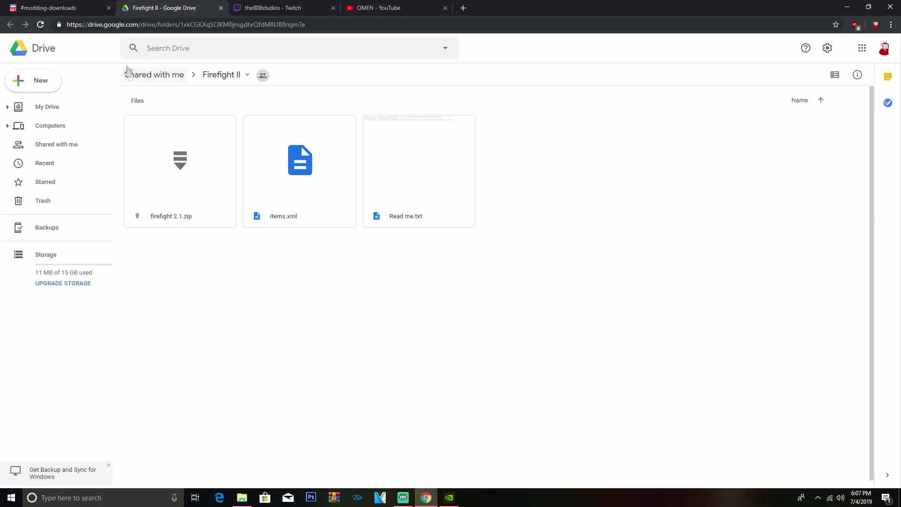
left_click(75, 8)
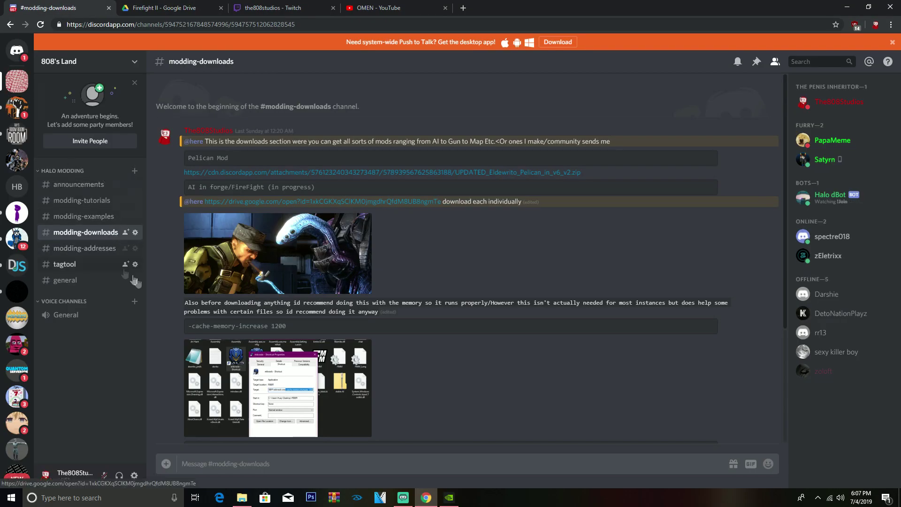
left_click(71, 264)
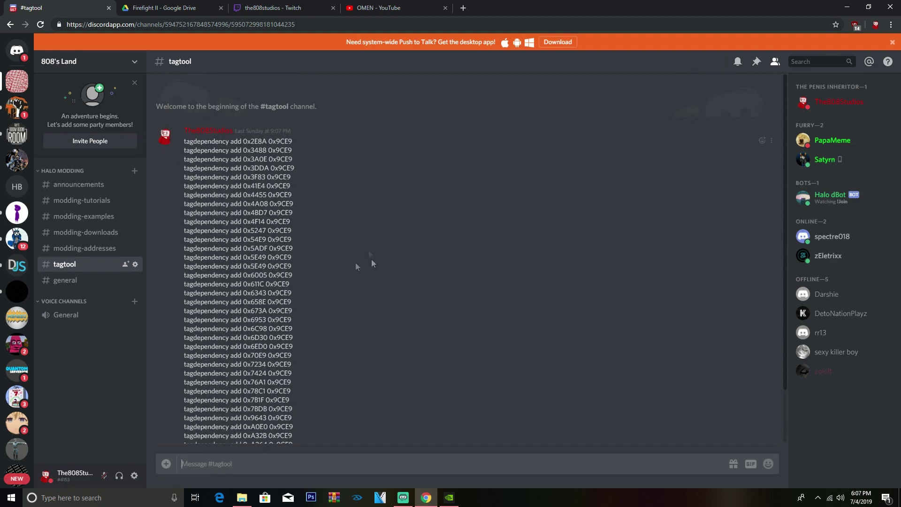
scroll(324, 293, "down", 2)
scroll(300, 413, "up", 2)
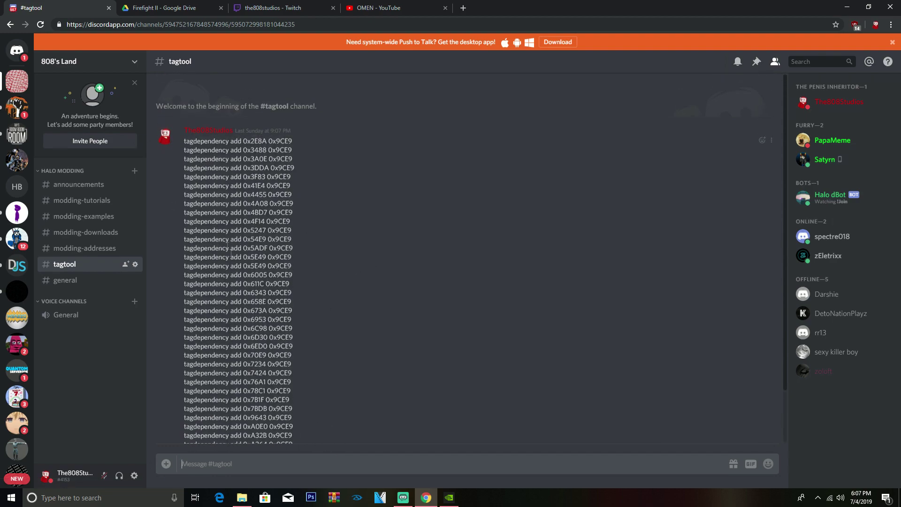
Copy the whole list of tagdependency add commands from the channel and minimize the browser.
left_click_drag(191, 145, 321, 437)
right_click(250, 375)
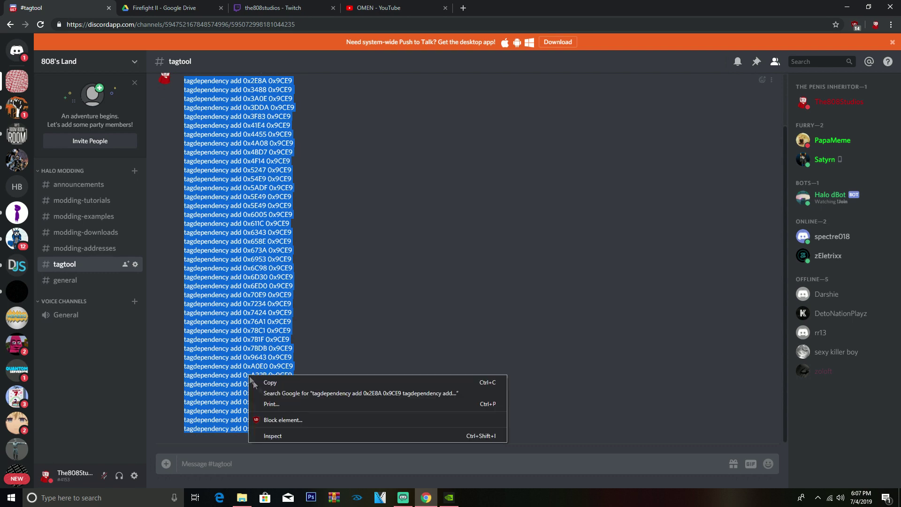
left_click(294, 380)
left_click(848, 6)
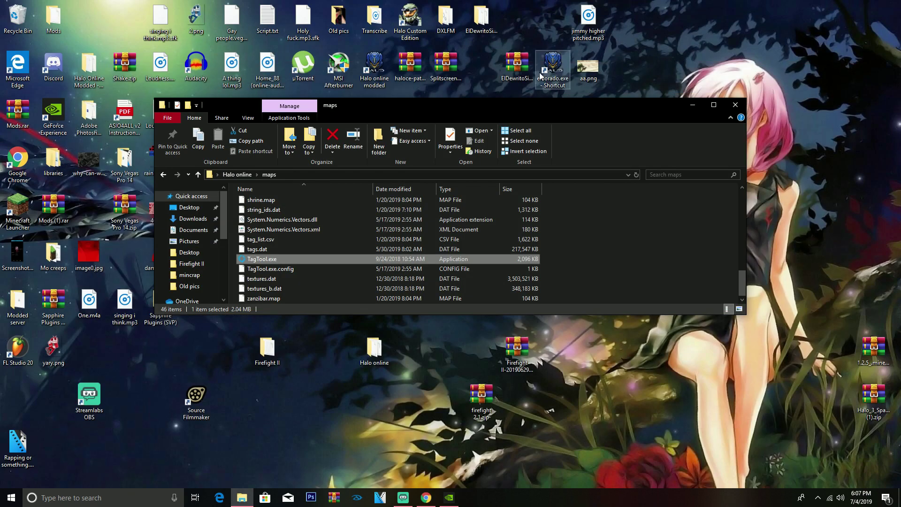
Launch TagTool.exe, run the copied tagdependency add commands at its tags prompt, and review the output.
double_click(282, 259)
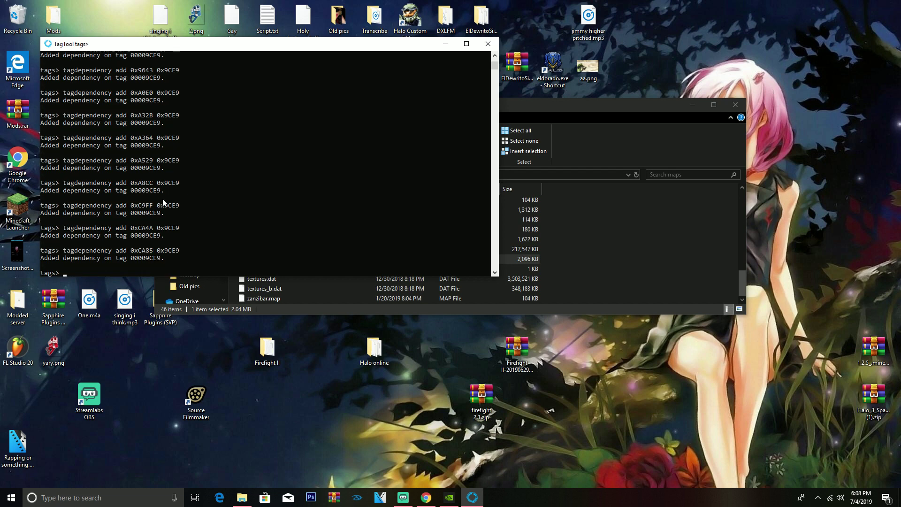
scroll(173, 207, "up", 17)
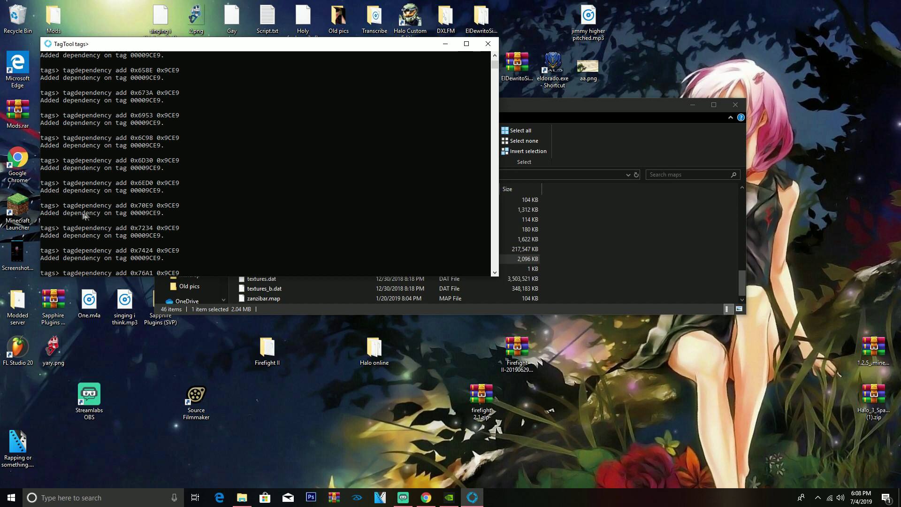
scroll(123, 215, "up", 10)
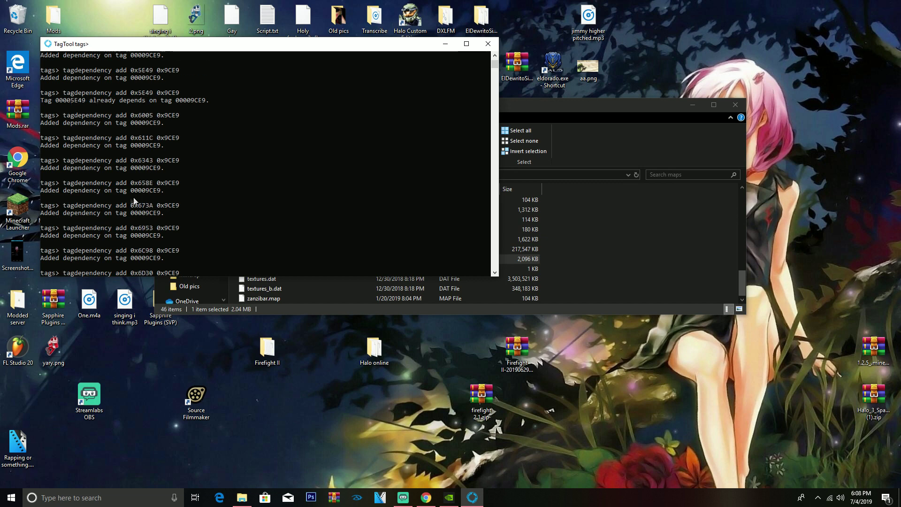
scroll(109, 190, "down", 1)
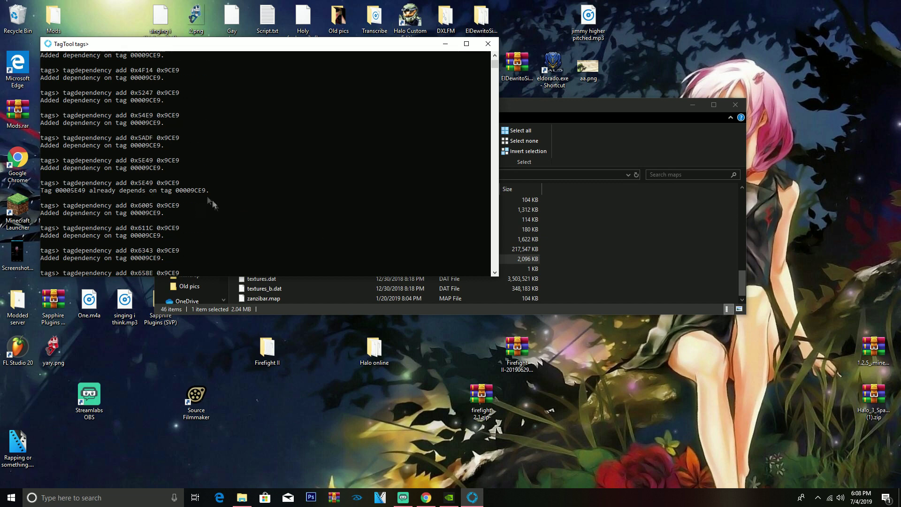
Review the output and run the copied tagdependency add commands again at TagTool's tags prompt.
scroll(221, 211, "up", 7)
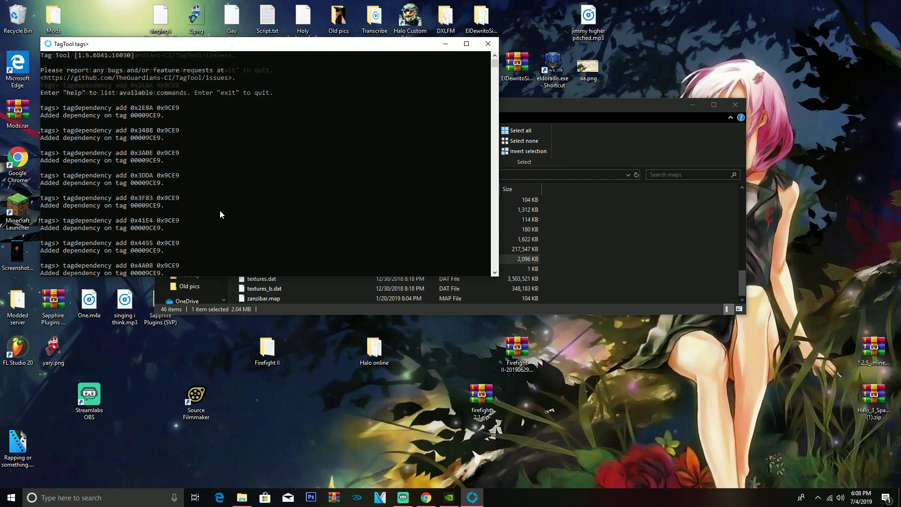
scroll(220, 211, "down", 10)
scroll(220, 210, "down", 15)
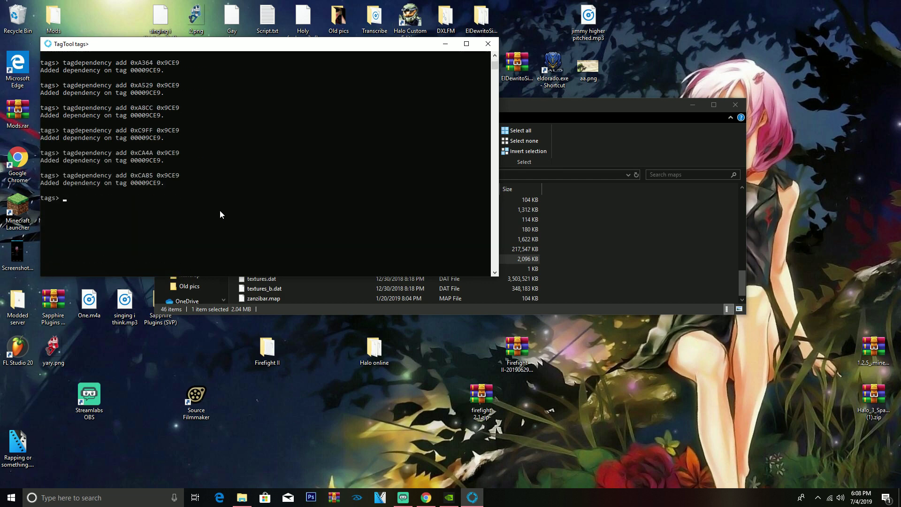
right_click(220, 211)
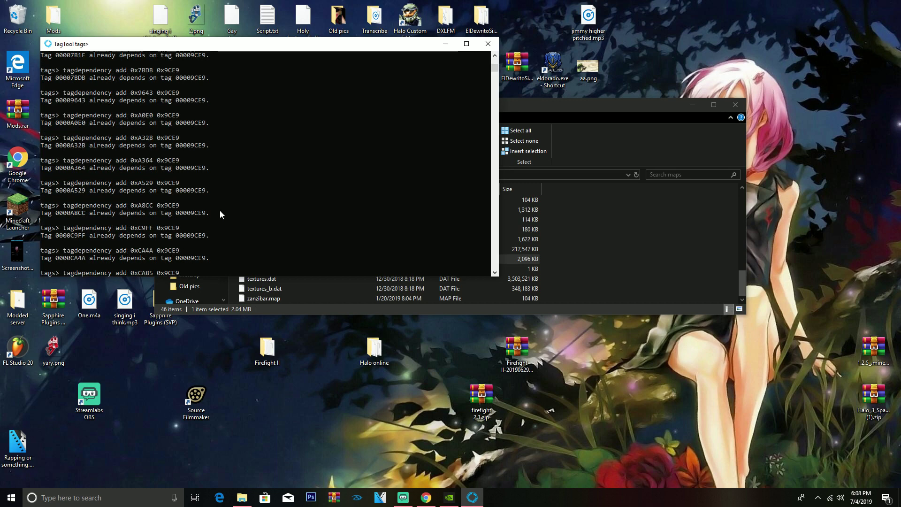
right_click(220, 210)
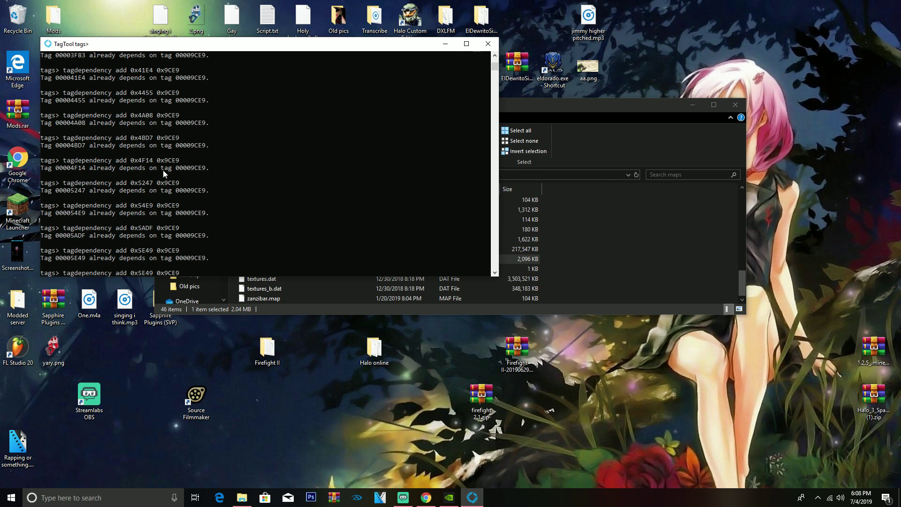
scroll(225, 218, "up", 20)
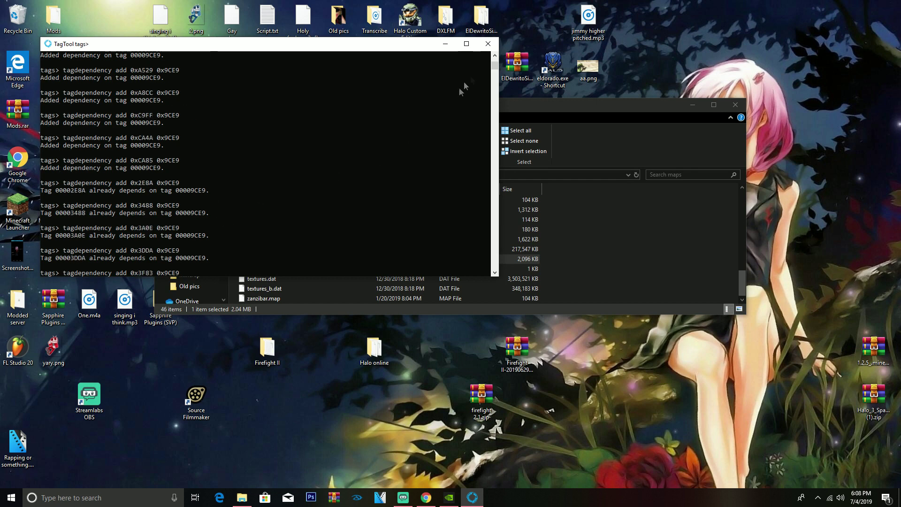
Close TagTool and go back from the maps folder to the Halo online folder.
left_click(488, 44)
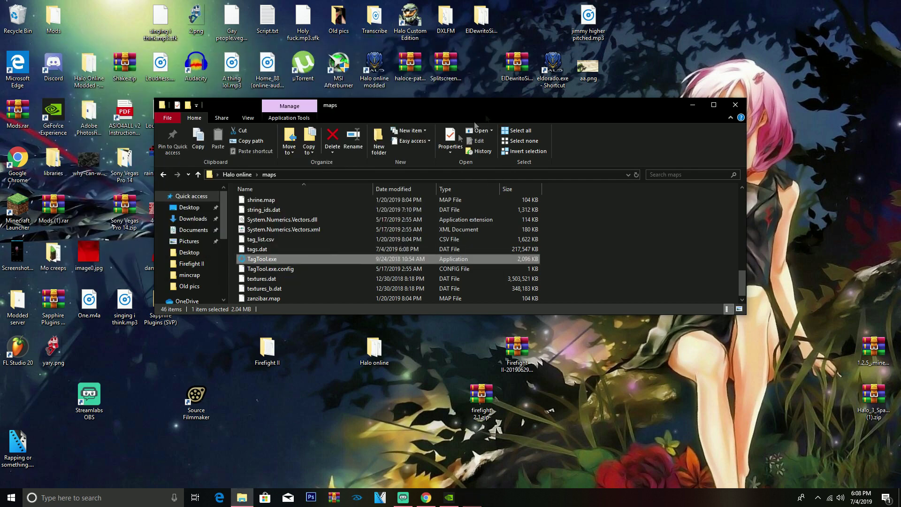
left_click(165, 175)
scroll(333, 273, "down", 3)
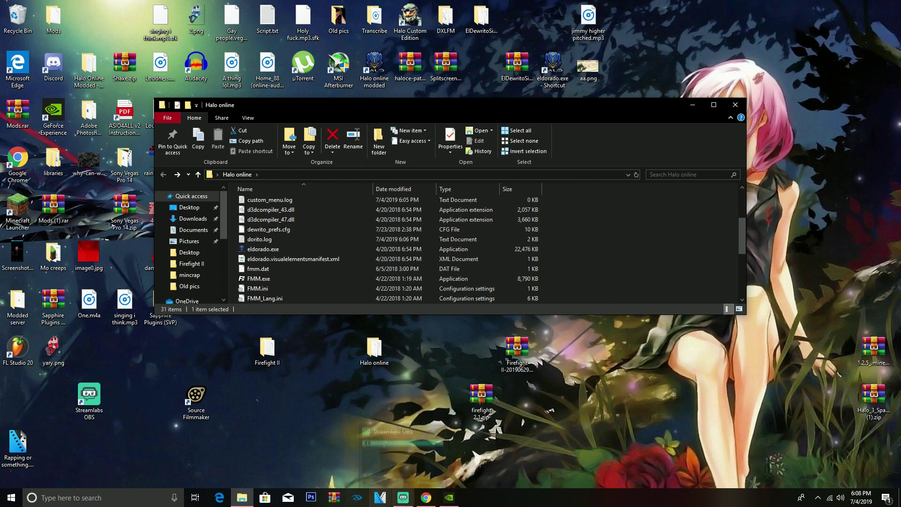
Switch to Chrome, look through the modding-downloads, modding-tutorials and modding-examples channels of the 808's Land Discord server, and minimize the browser.
left_click(425, 498)
left_click(293, 266)
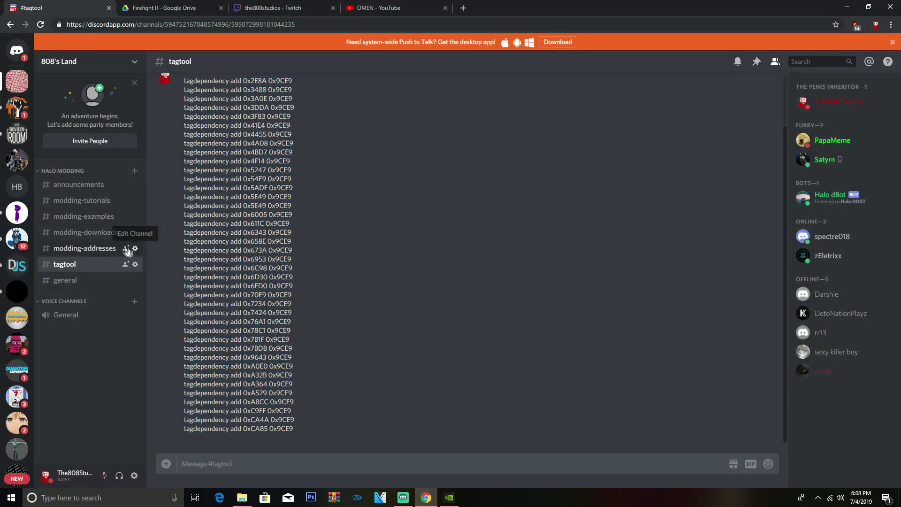
left_click(94, 242)
left_click(91, 232)
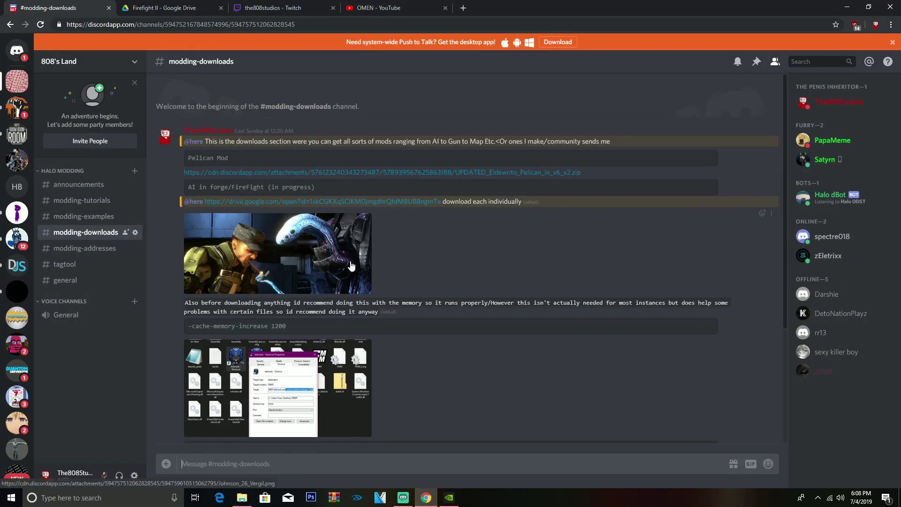
left_click(107, 201)
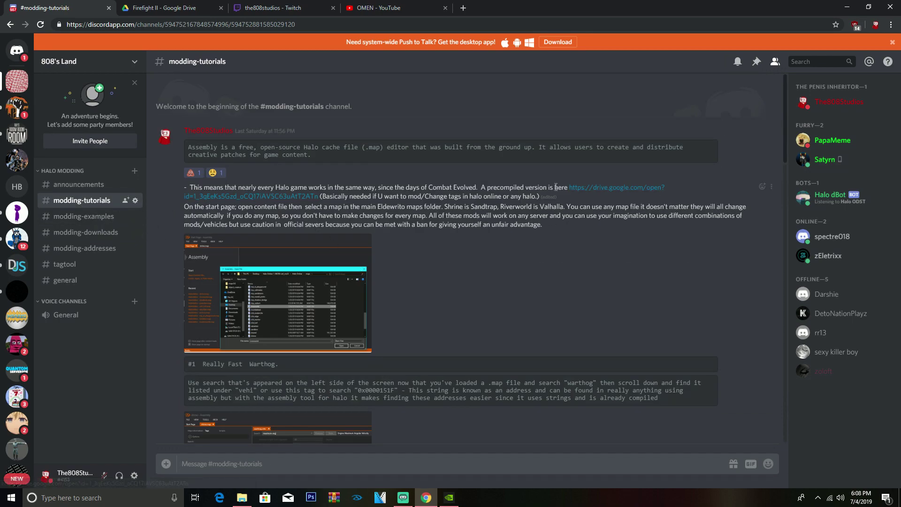
scroll(159, 255, "down", 15)
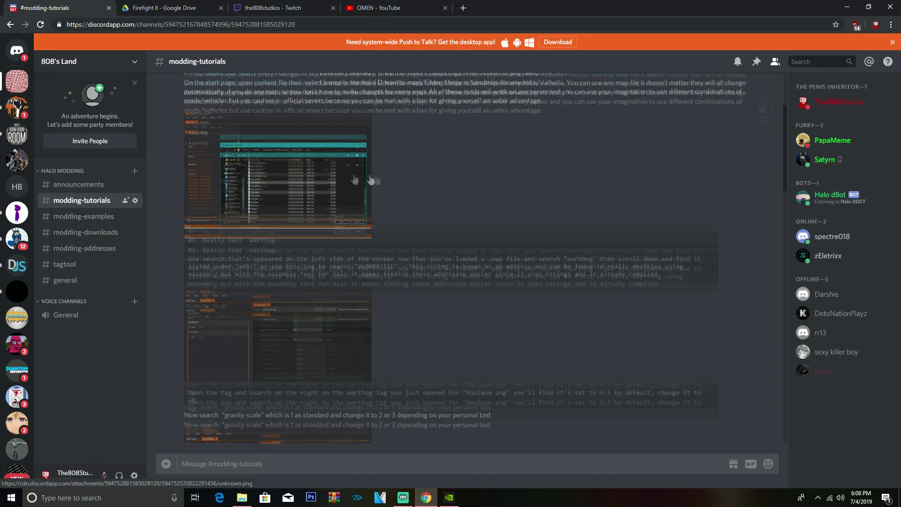
left_click(49, 217)
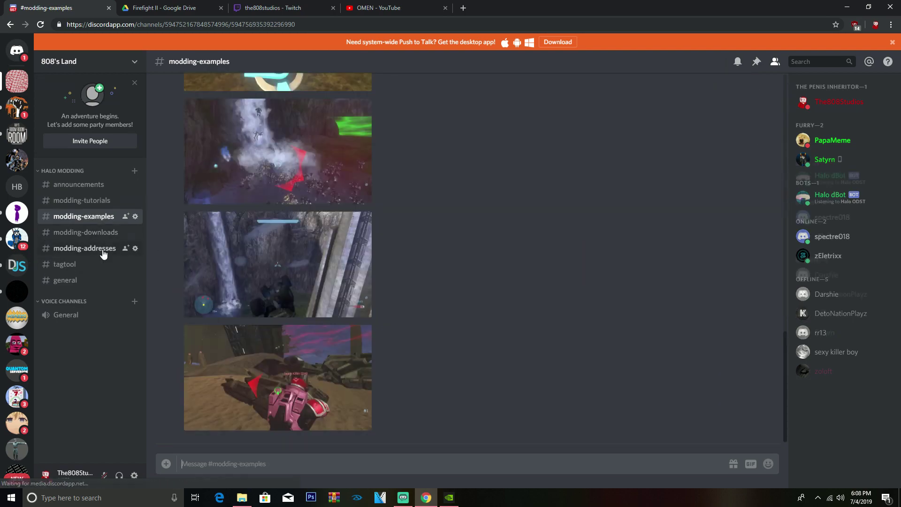
left_click(71, 202)
scroll(275, 263, "down", 10)
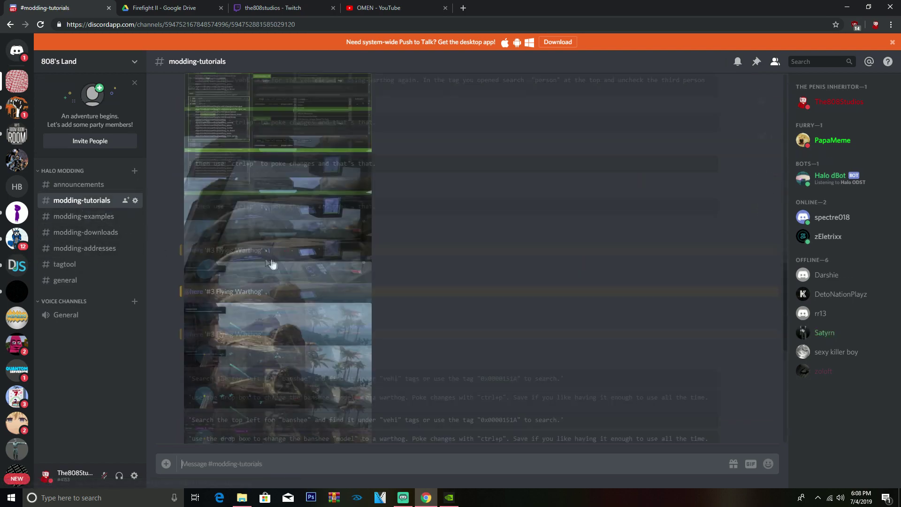
left_click(72, 217)
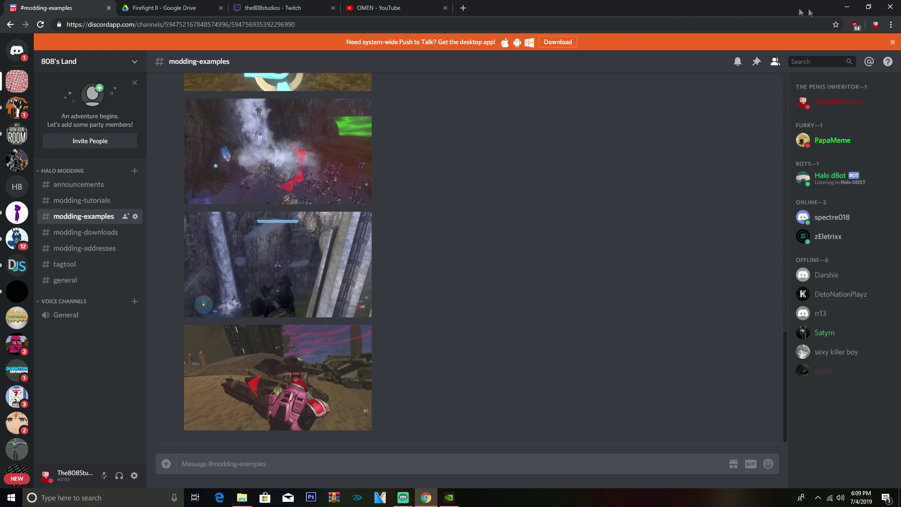
left_click(848, 7)
Launch eldorado.exe from the Halo online folder.
scroll(300, 271, "up", 5)
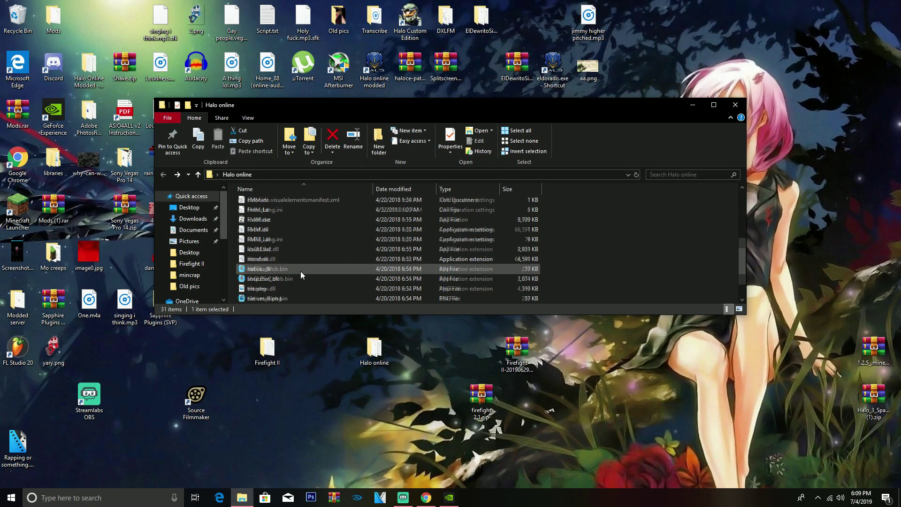
scroll(300, 271, "down", 3)
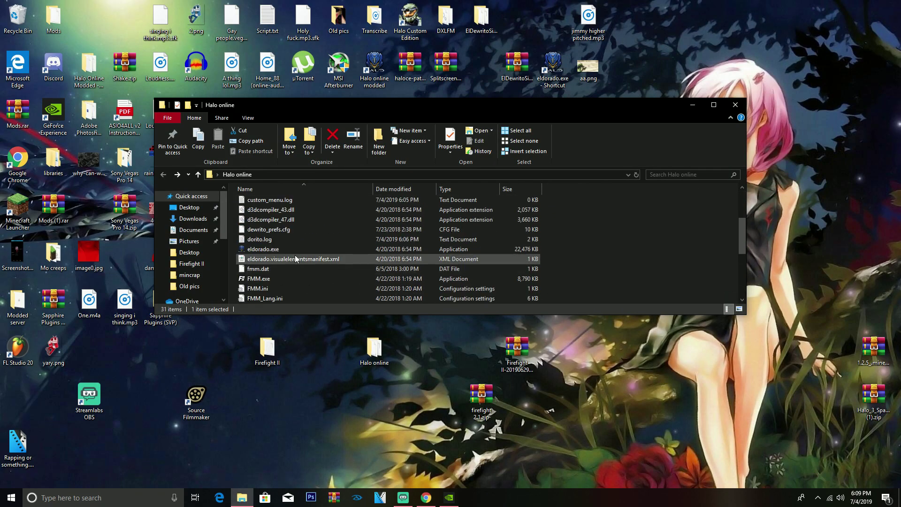
double_click(298, 250)
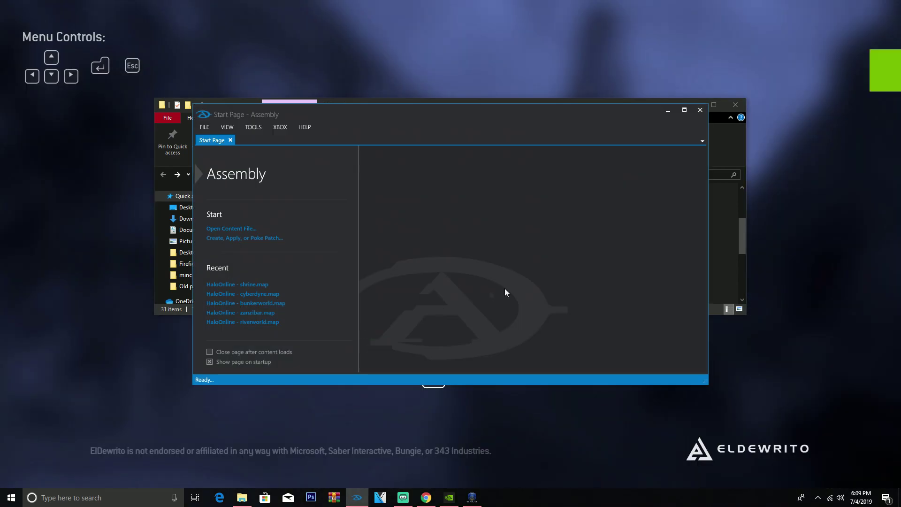
Enter the game's main menu and open a Forge lobby with Host Forge.
key("Return")
key("Down")
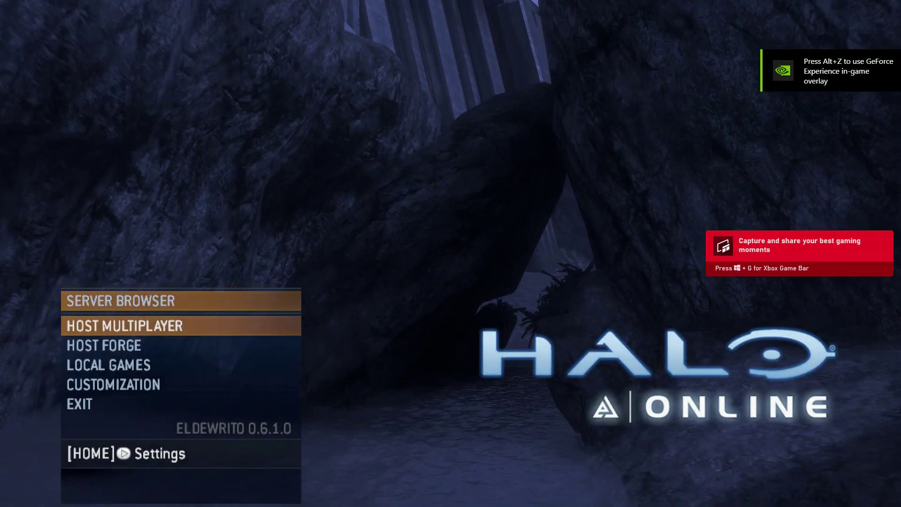
key("Down")
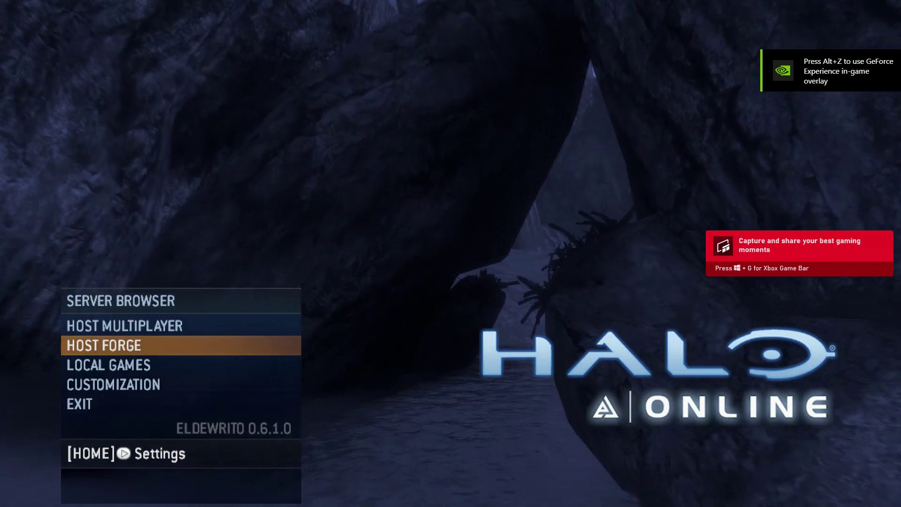
key("Up")
key("Down")
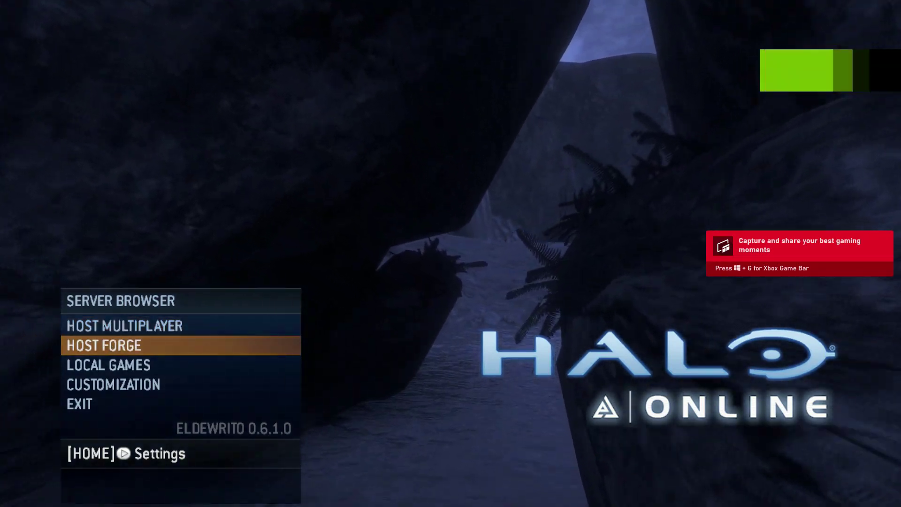
key("Return")
Choose Sandbox as the map in the Forge lobby.
key("Up")
key("Return")
key("Down")
key("Down")
key("Down")
key("Down")
key("Down")
key("Down")
key("Return")
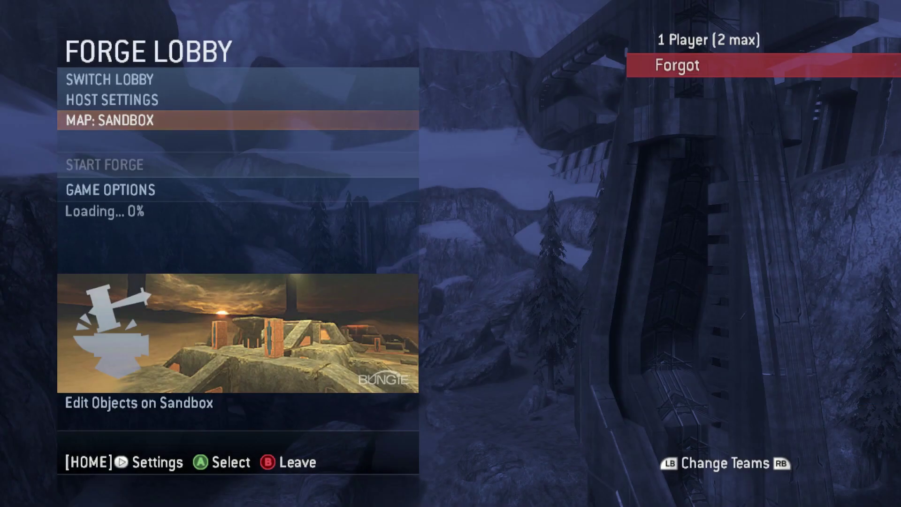
Set the Forge lobby's map to Sandtrap and start Forge.
key("Return")
key("Down")
key("Return")
key("Return")
key("Down")
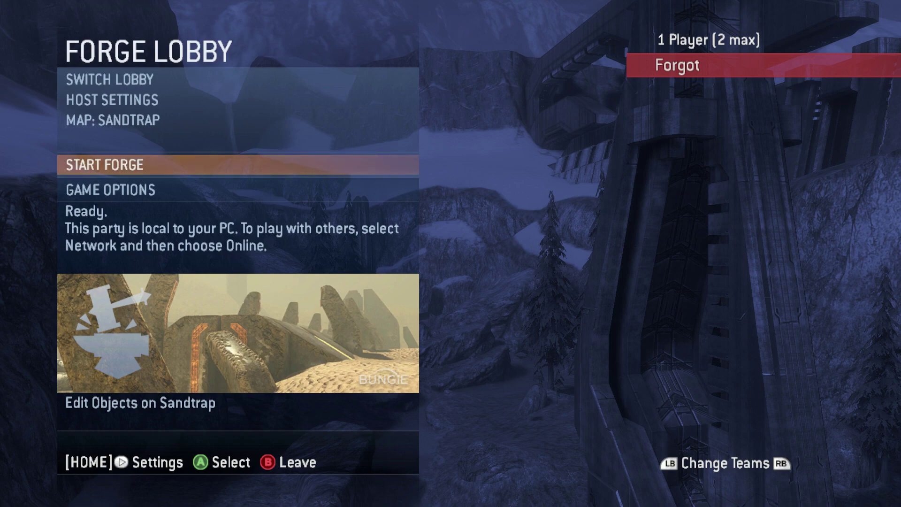
key("Return")
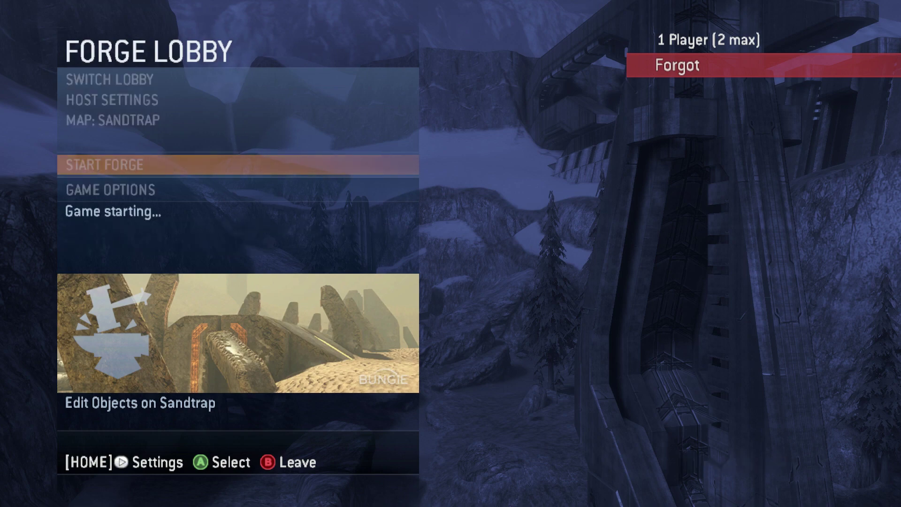